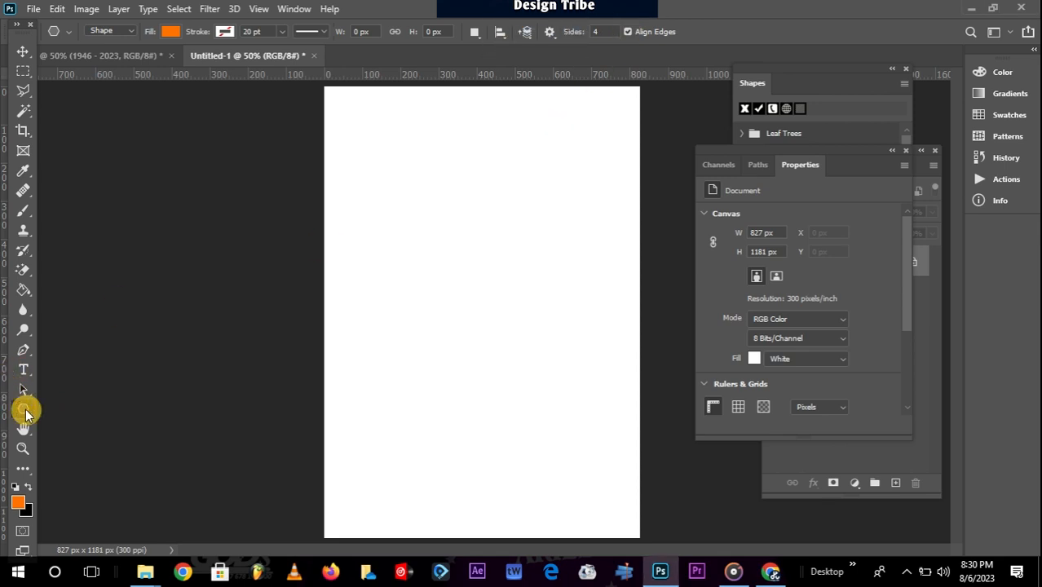
Show the shape tools flyout beside the blank 827 × 1181 px portrait canvas.
{"action": "right_click", "coordinate": [27, 415]}
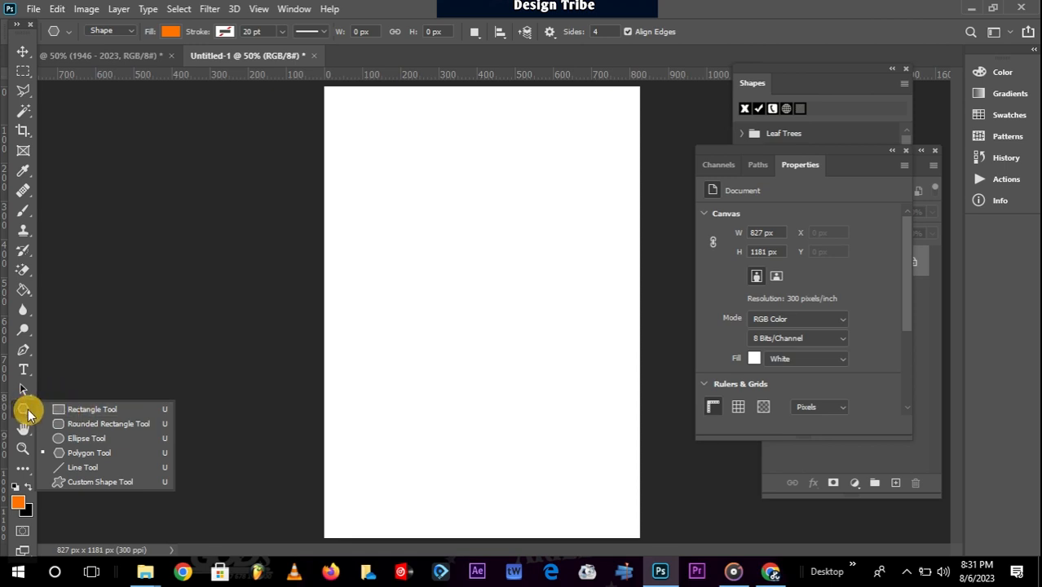
Draw an orange 517 × 195 px rectangle near the top of the canvas.
{"action": "left_click", "coordinate": [97, 411]}
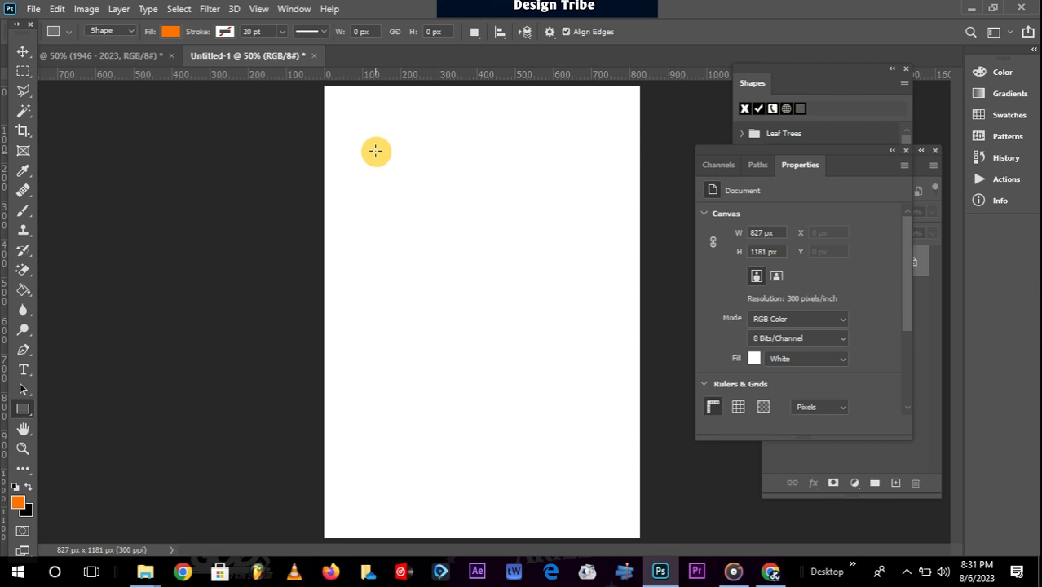
{"action": "left_click_drag", "start_coordinate": [369, 142], "coordinate": [562, 216]}
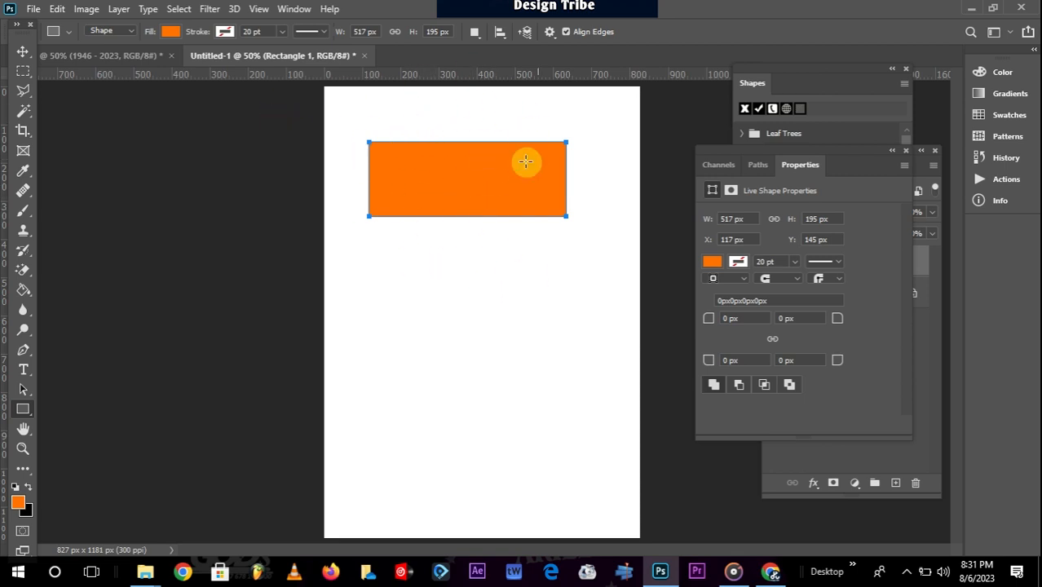
Browse the RGB, CMYK, Grayscale and Pastel swatch groups and fill the rectangle with Pastel Cyan.
{"action": "left_click", "coordinate": [171, 32]}
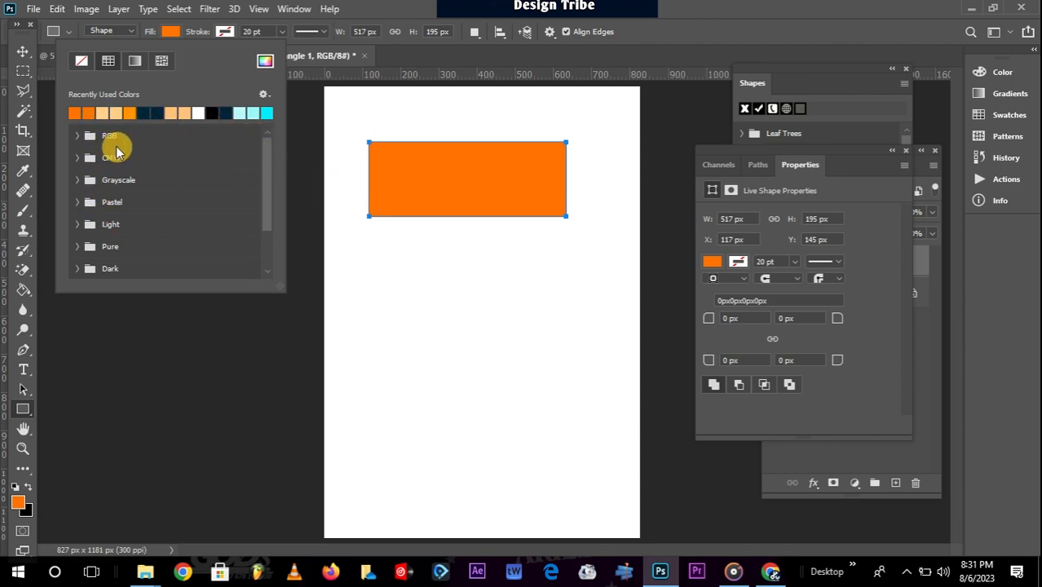
{"action": "left_click", "coordinate": [76, 136]}
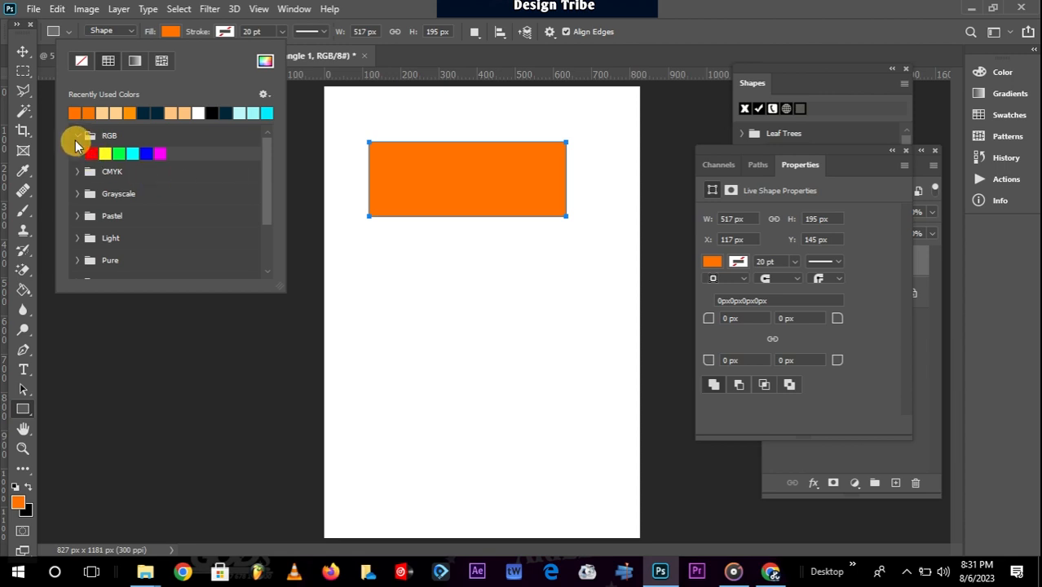
{"action": "left_click", "coordinate": [76, 135]}
{"action": "left_click", "coordinate": [77, 158]}
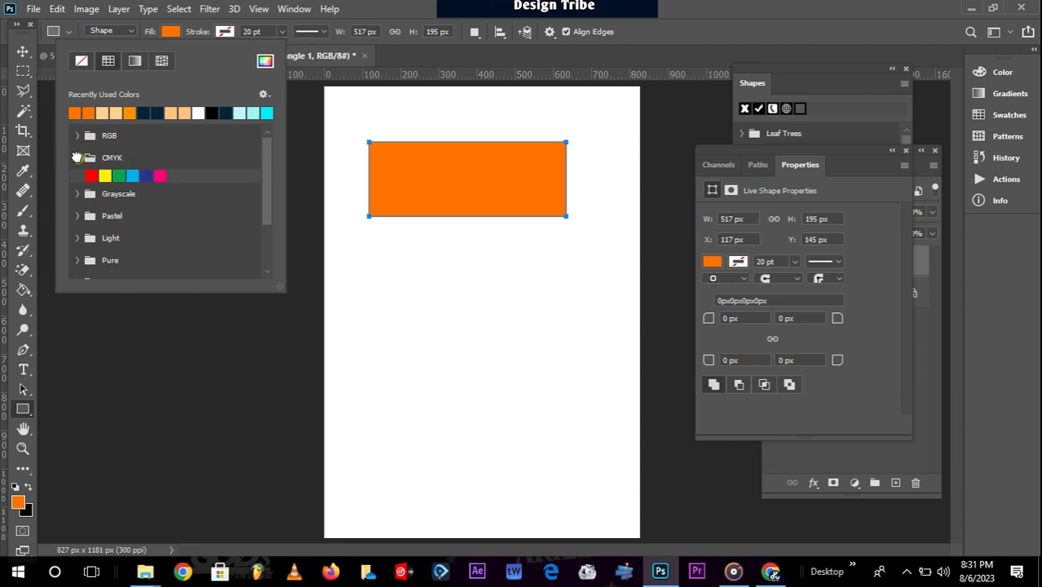
{"action": "left_click", "coordinate": [76, 157]}
{"action": "left_click", "coordinate": [79, 180]}
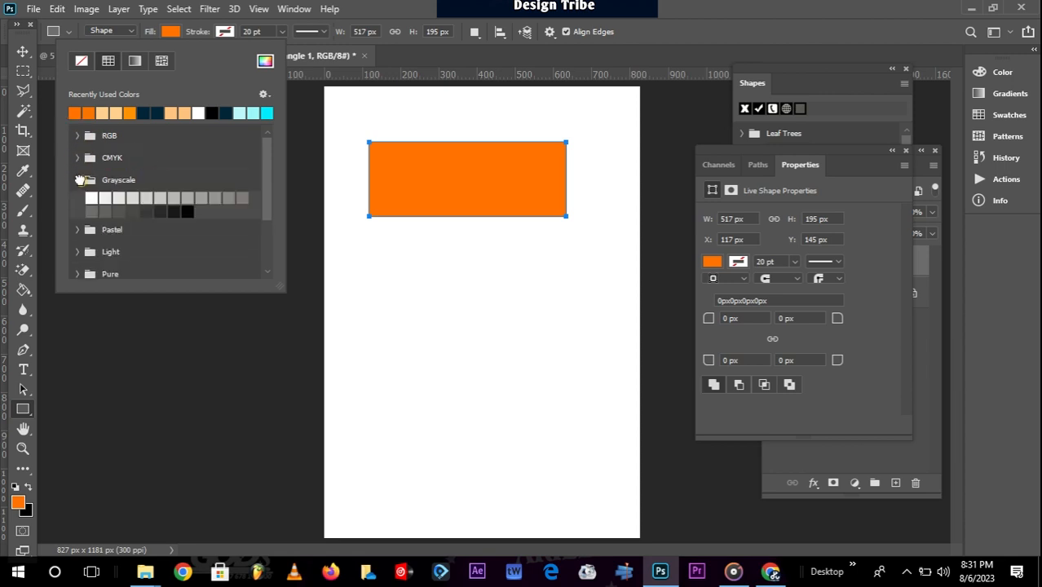
{"action": "left_click", "coordinate": [80, 180]}
{"action": "left_click", "coordinate": [78, 202]}
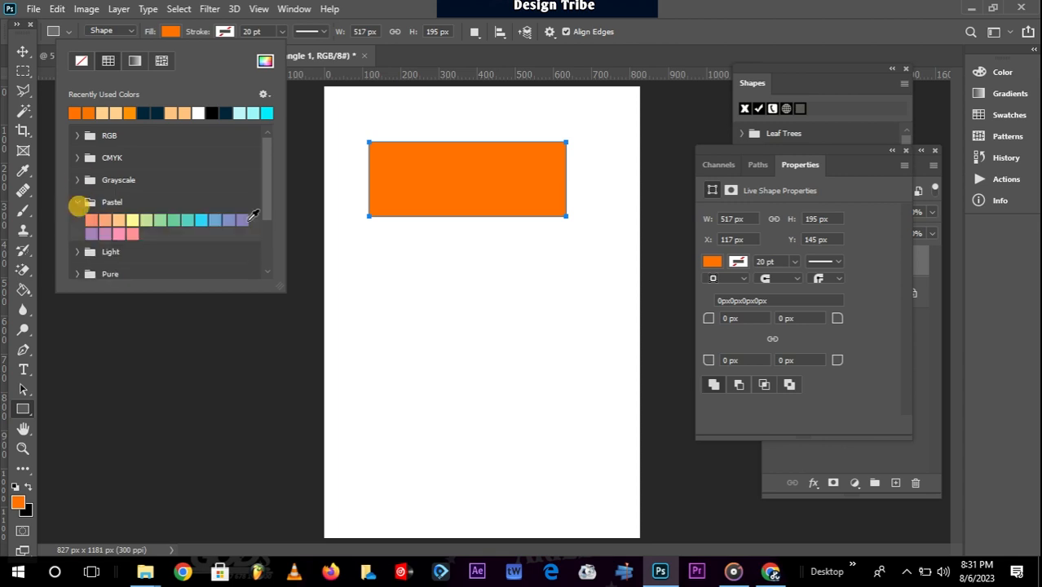
{"action": "left_click", "coordinate": [201, 220]}
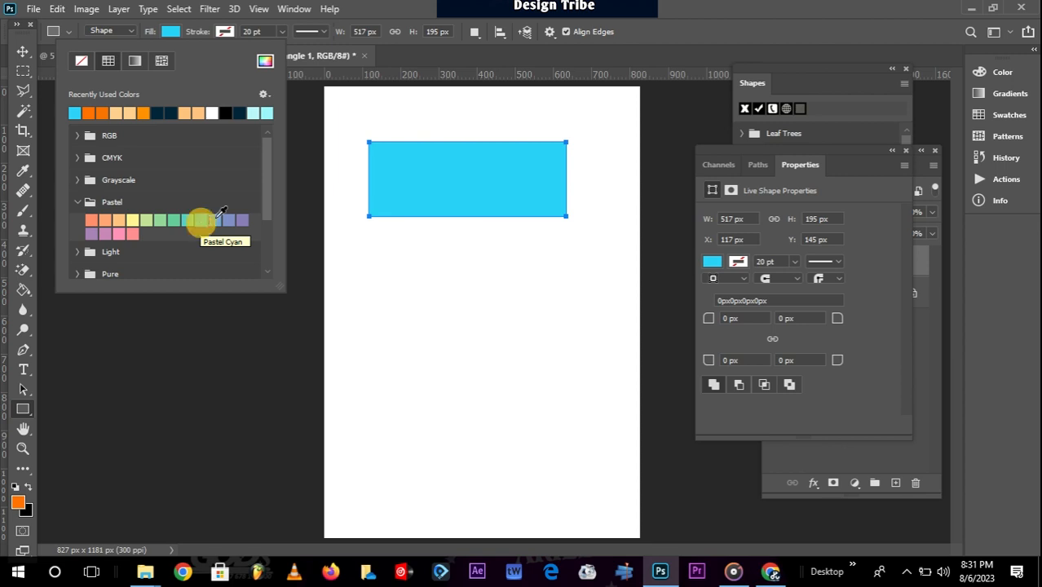
Switch the rectangle's fill to pure red from the Pure swatches.
{"action": "left_click_drag", "start_coordinate": [264, 187], "coordinate": [269, 218]}
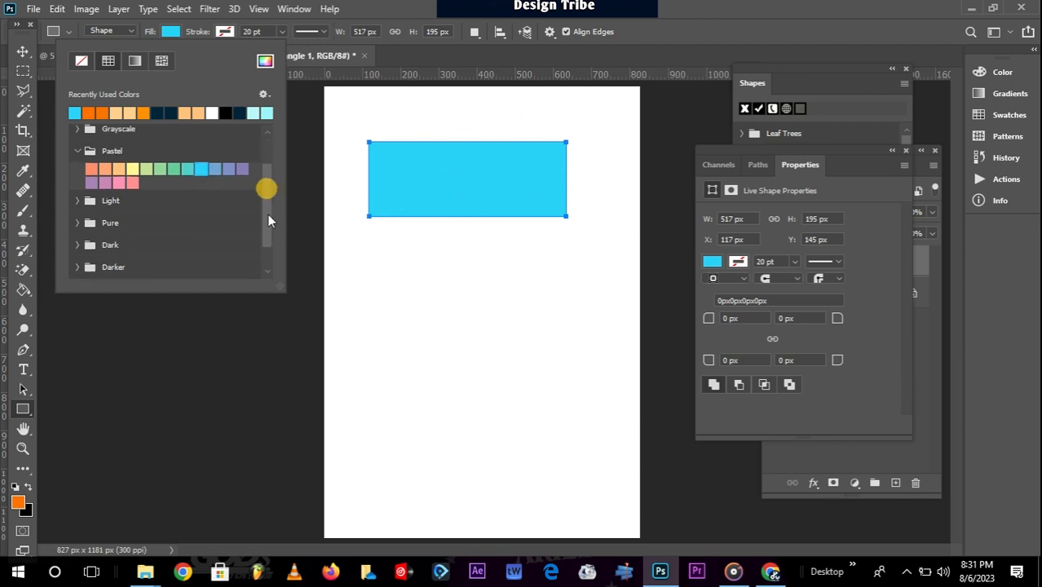
{"action": "left_click", "coordinate": [76, 222]}
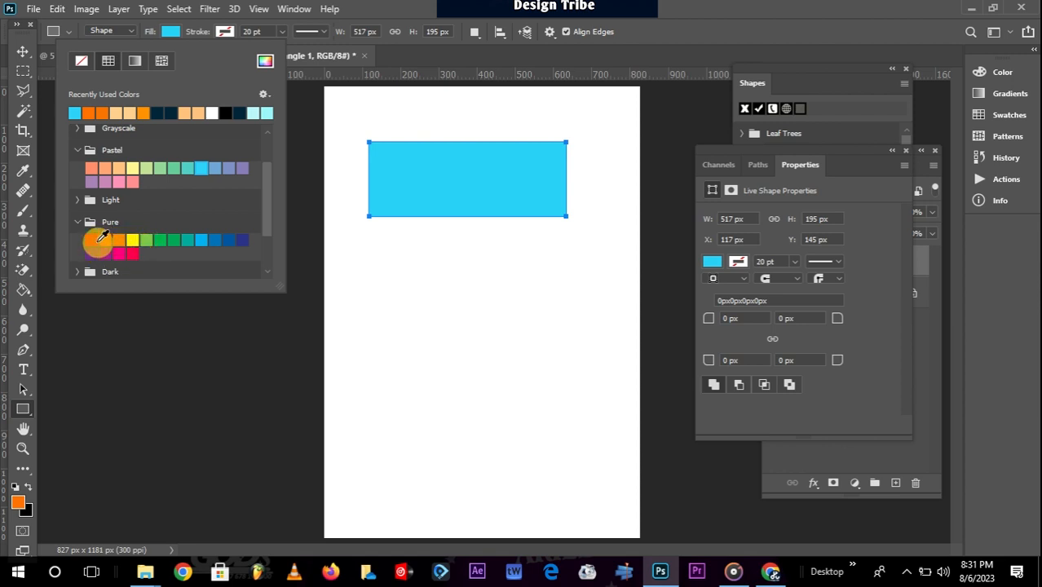
{"action": "left_click", "coordinate": [92, 240]}
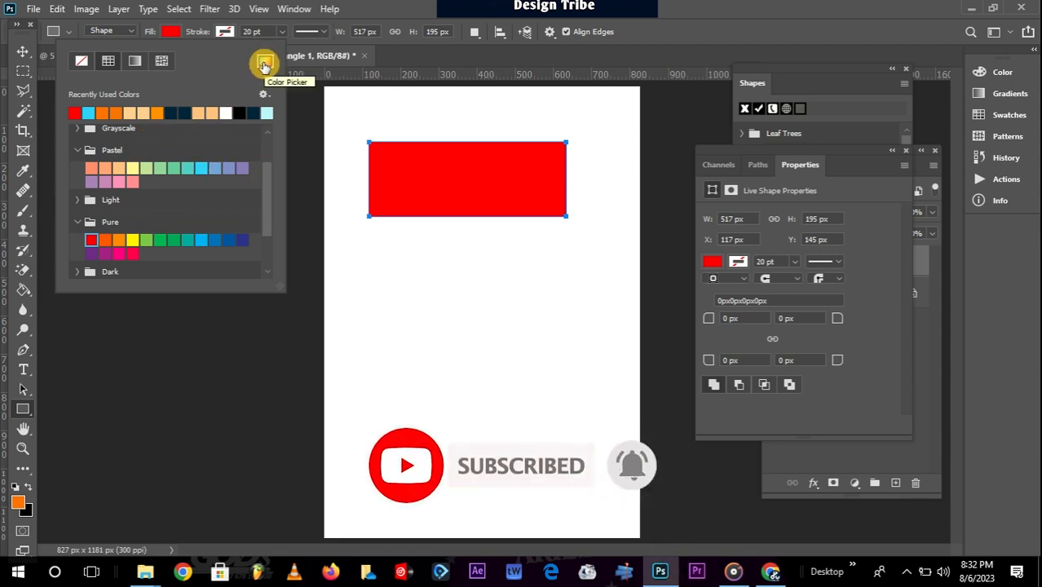
{"action": "left_click", "coordinate": [263, 66]}
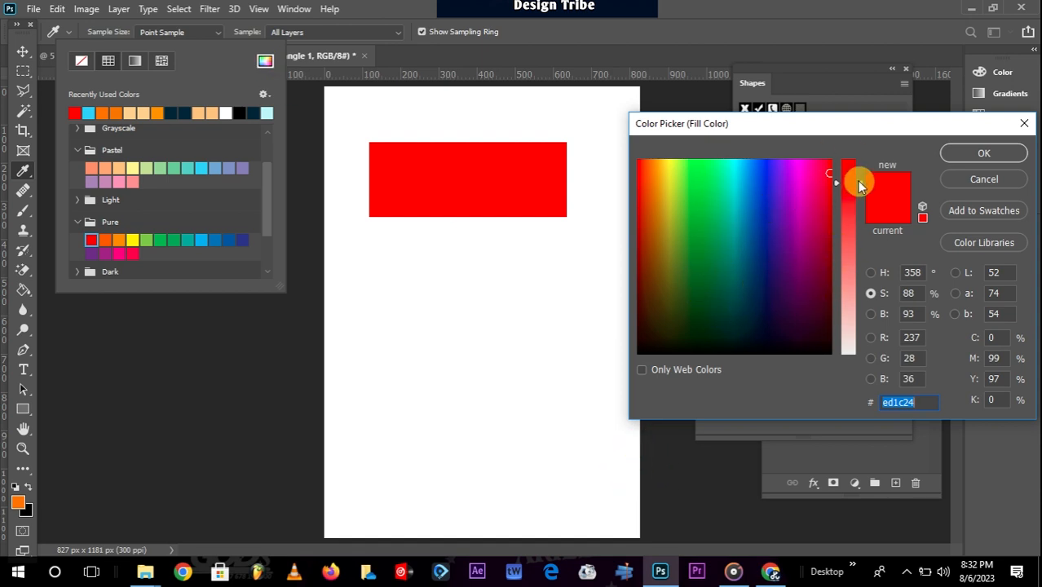
Pick bright green 07f002 in the Color Picker as the rectangle's fill.
{"action": "left_click", "coordinate": [873, 294]}
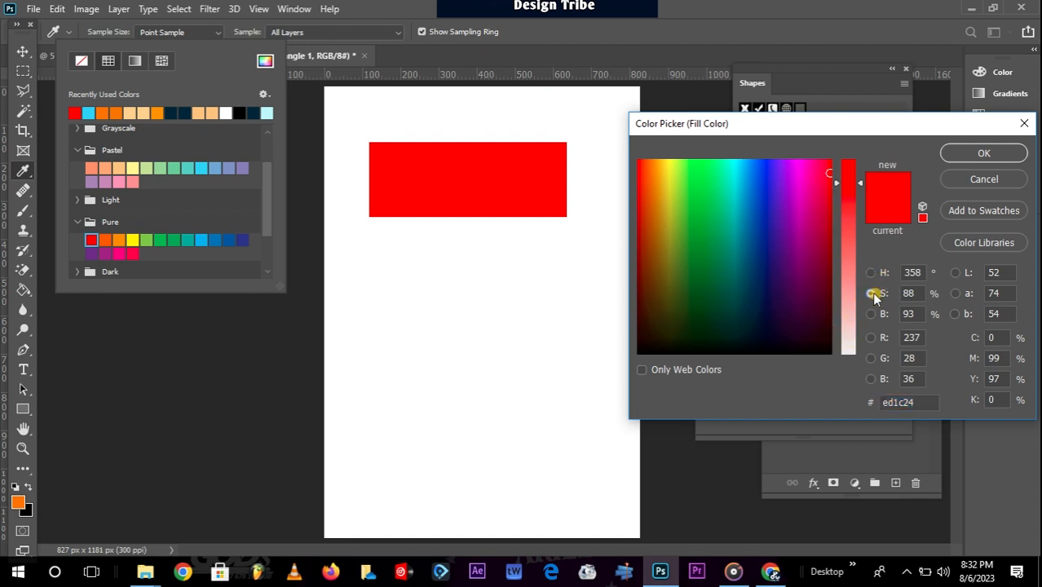
{"action": "left_click_drag", "start_coordinate": [857, 183], "coordinate": [856, 155]}
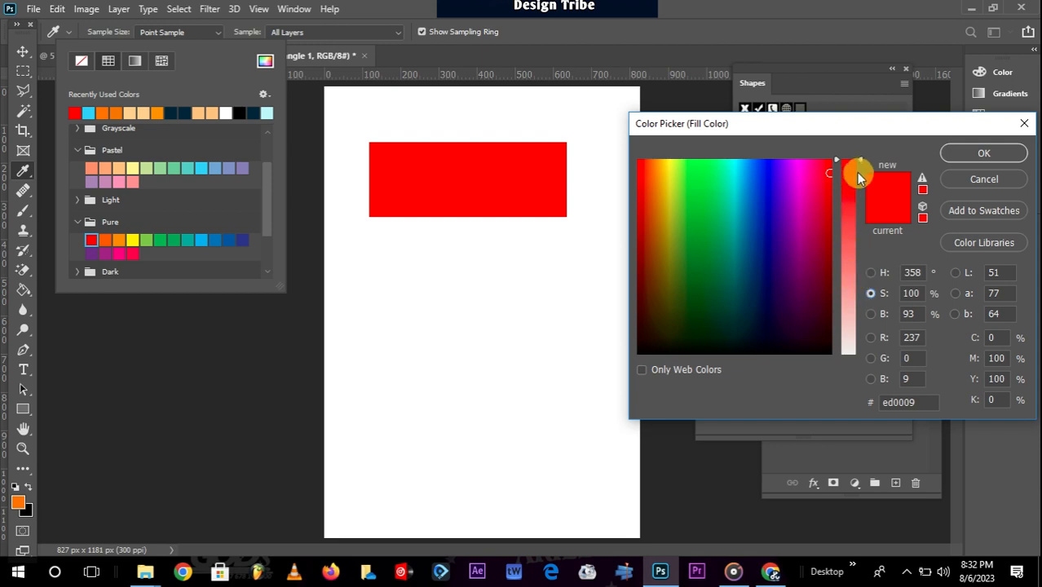
{"action": "mouse_move", "coordinate": [857, 160]}
{"action": "left_mouse_down"}
{"action": "mouse_move", "coordinate": [845, 340]}
{"action": "mouse_move", "coordinate": [853, 161]}
{"action": "left_mouse_up"}
{"action": "left_click", "coordinate": [871, 274]}
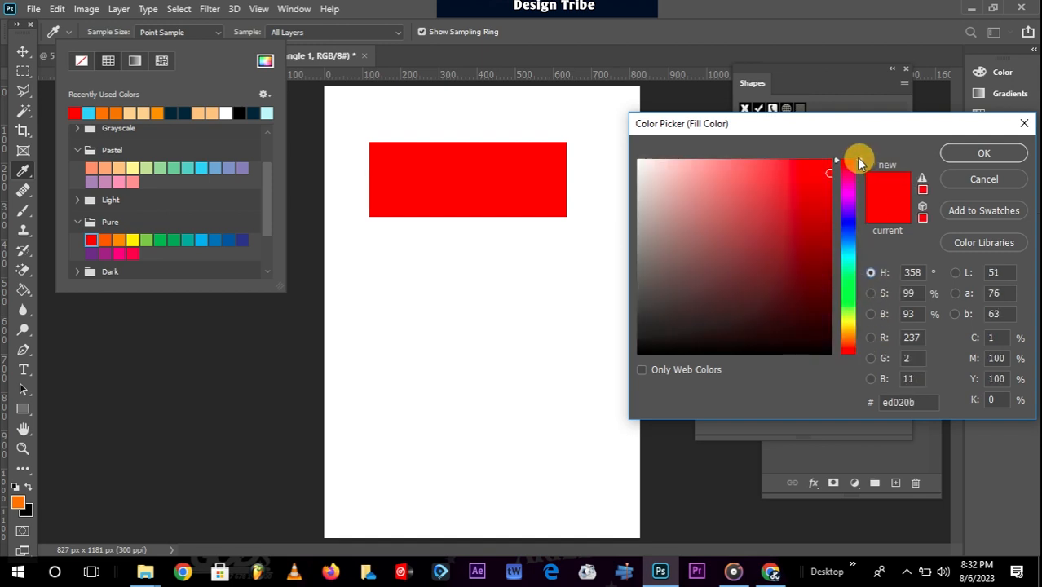
{"action": "mouse_move", "coordinate": [834, 161]}
{"action": "left_mouse_down"}
{"action": "mouse_move", "coordinate": [835, 321]}
{"action": "mouse_move", "coordinate": [835, 198]}
{"action": "left_mouse_up"}
{"action": "left_click", "coordinate": [870, 293]}
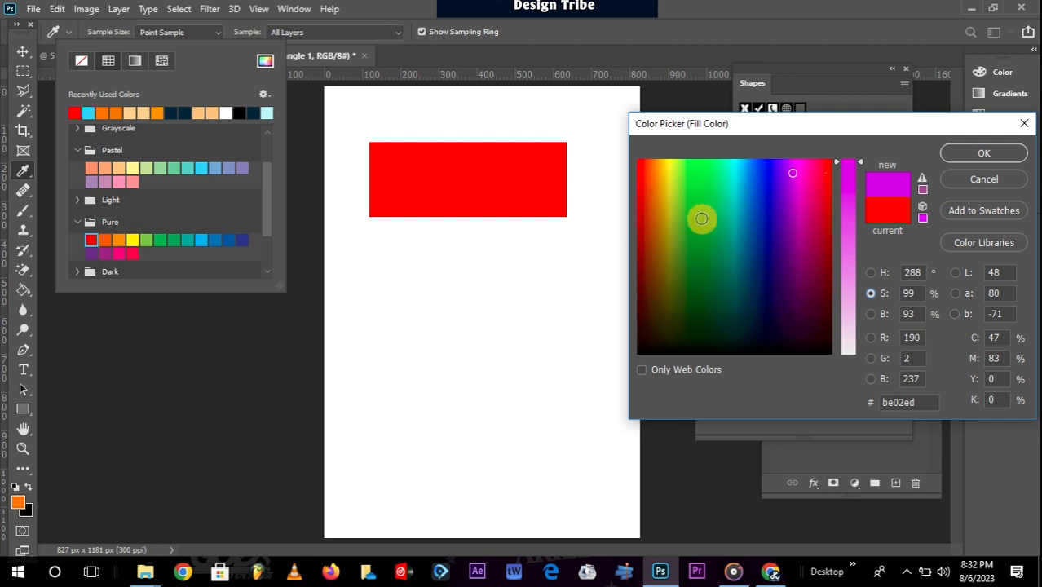
{"action": "left_click", "coordinate": [701, 171]}
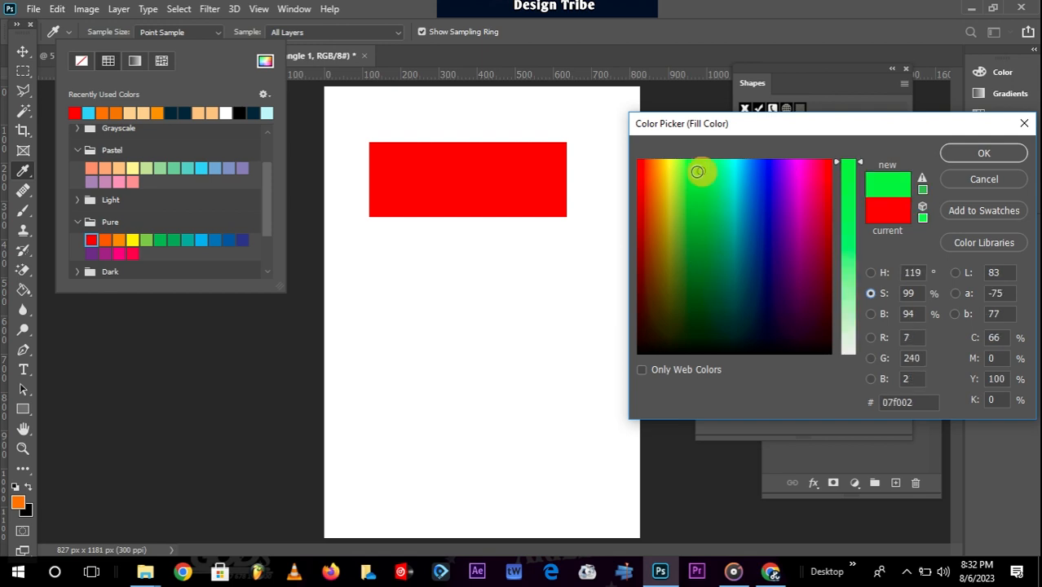
{"action": "left_click", "coordinate": [983, 153]}
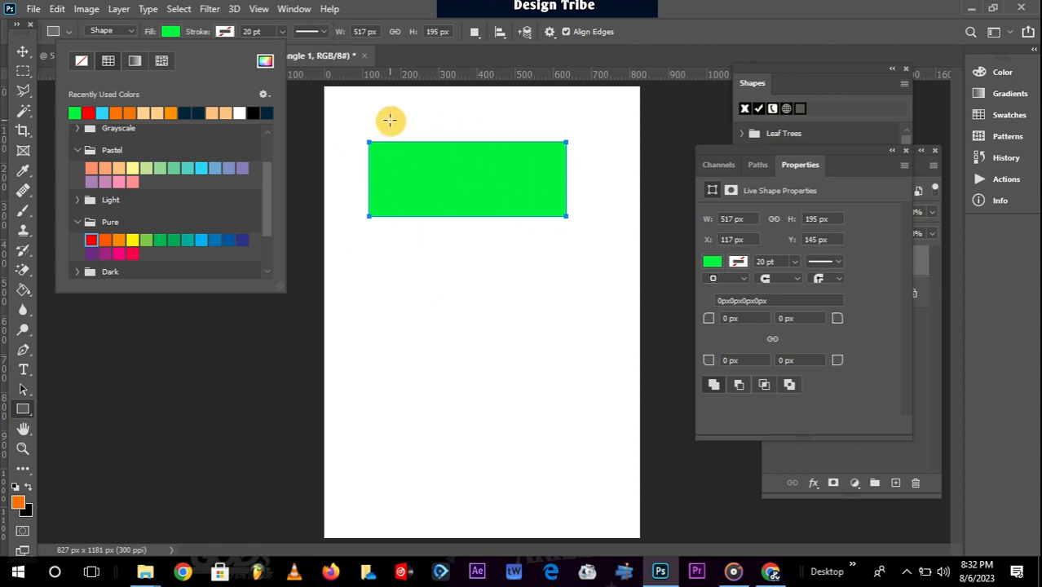
Make the rectangle's 20 pt stroke dark navy.
{"action": "left_click", "coordinate": [427, 8]}
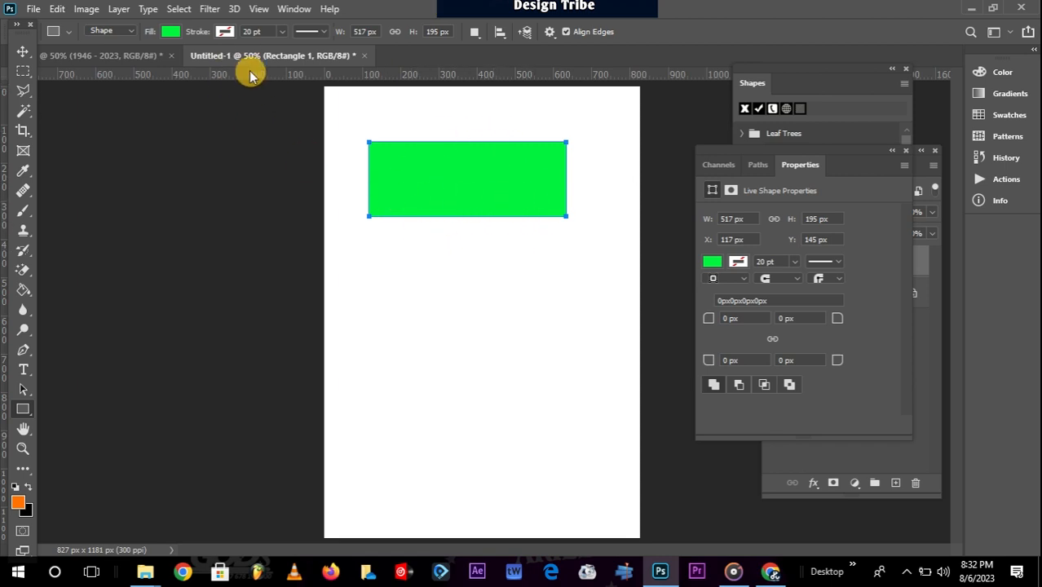
{"action": "left_click", "coordinate": [226, 33]}
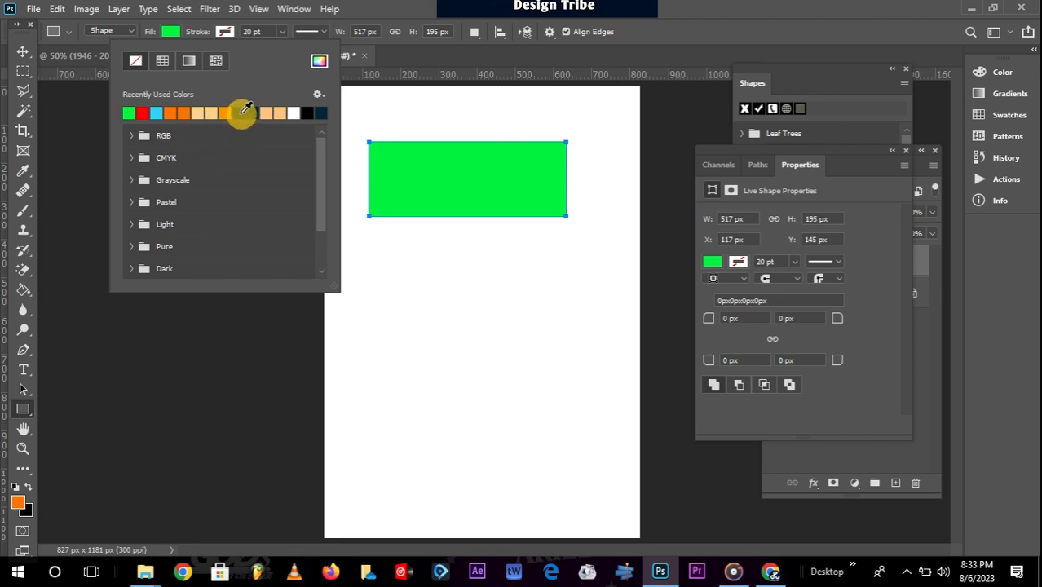
{"action": "left_click", "coordinate": [245, 109]}
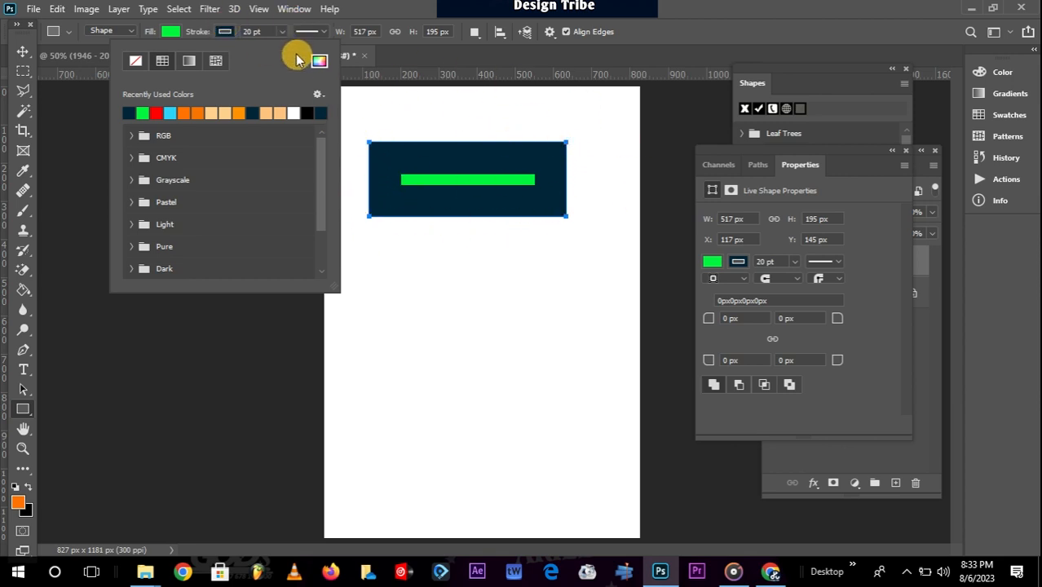
{"action": "left_click", "coordinate": [281, 31]}
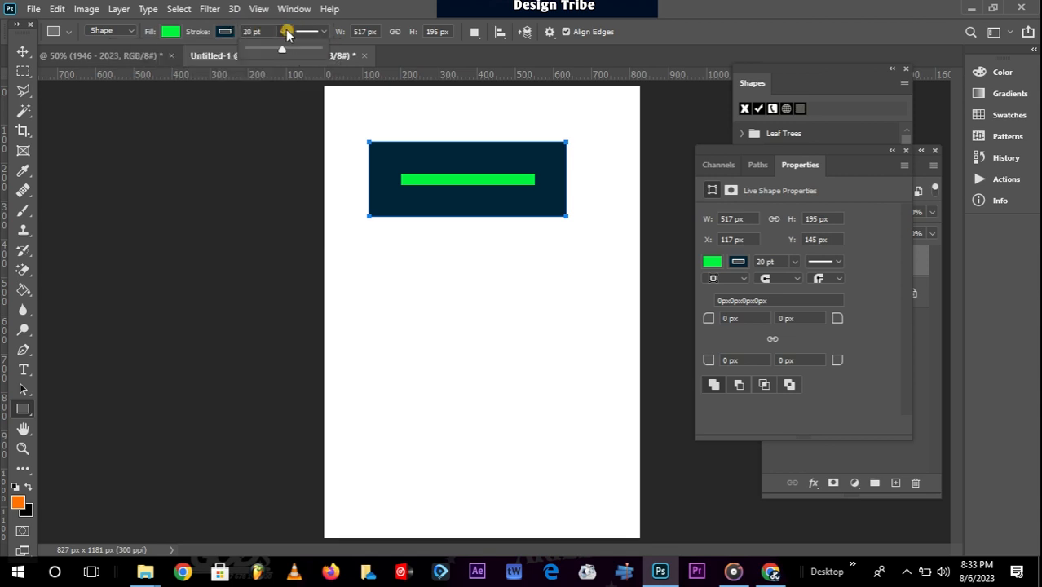
Thin the navy stroke to 5.05 pt so most of the green fill shows.
{"action": "left_click_drag", "start_coordinate": [285, 53], "coordinate": [261, 53]}
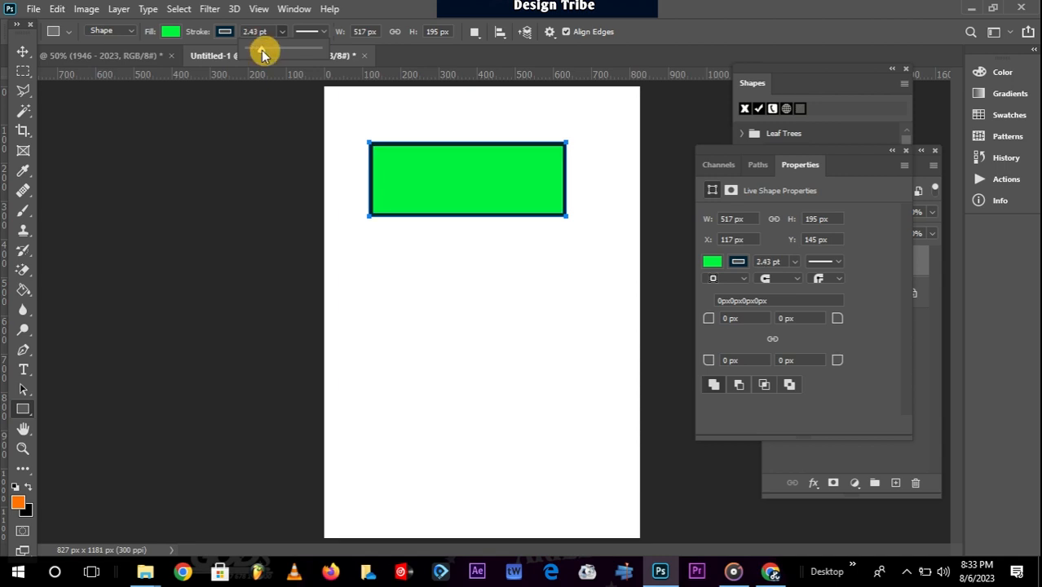
{"action": "left_click_drag", "start_coordinate": [261, 53], "coordinate": [267, 53]}
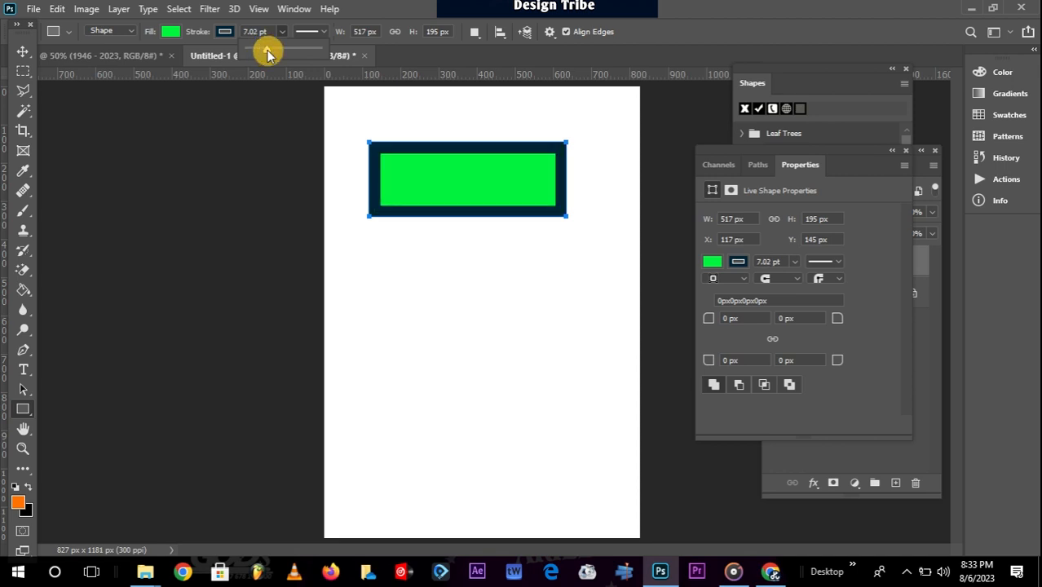
{"action": "left_click_drag", "start_coordinate": [265, 54], "coordinate": [266, 53]}
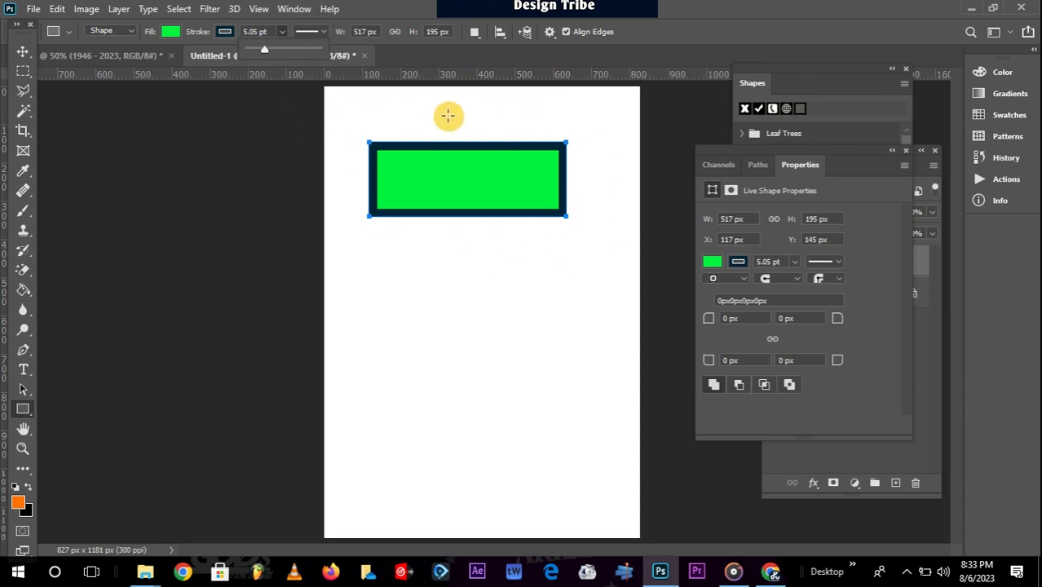
{"action": "left_click", "coordinate": [326, 29]}
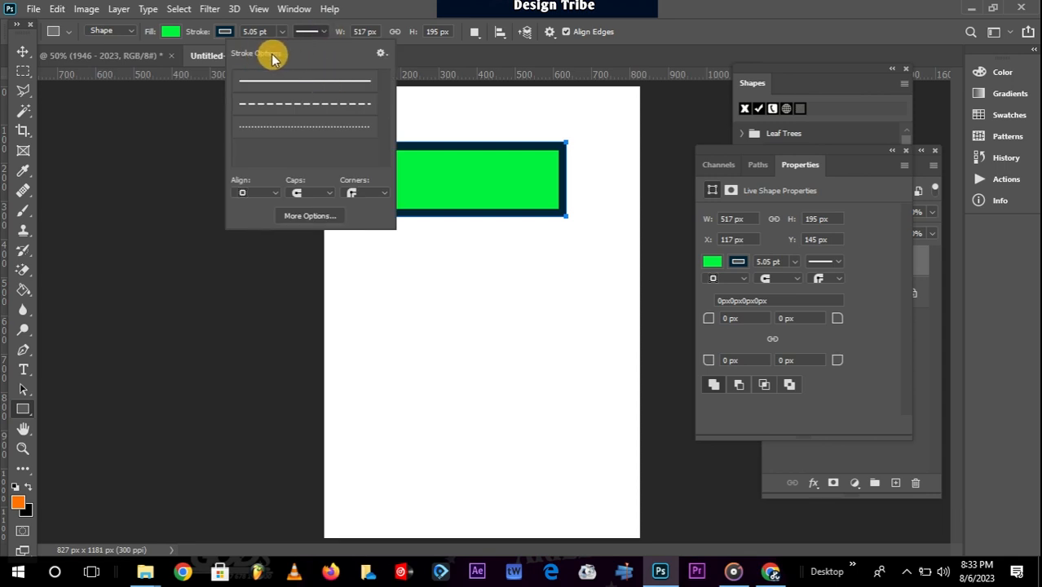
Try dotted and solid stroke styles before settling on a dashed outline.
{"action": "left_click", "coordinate": [338, 103]}
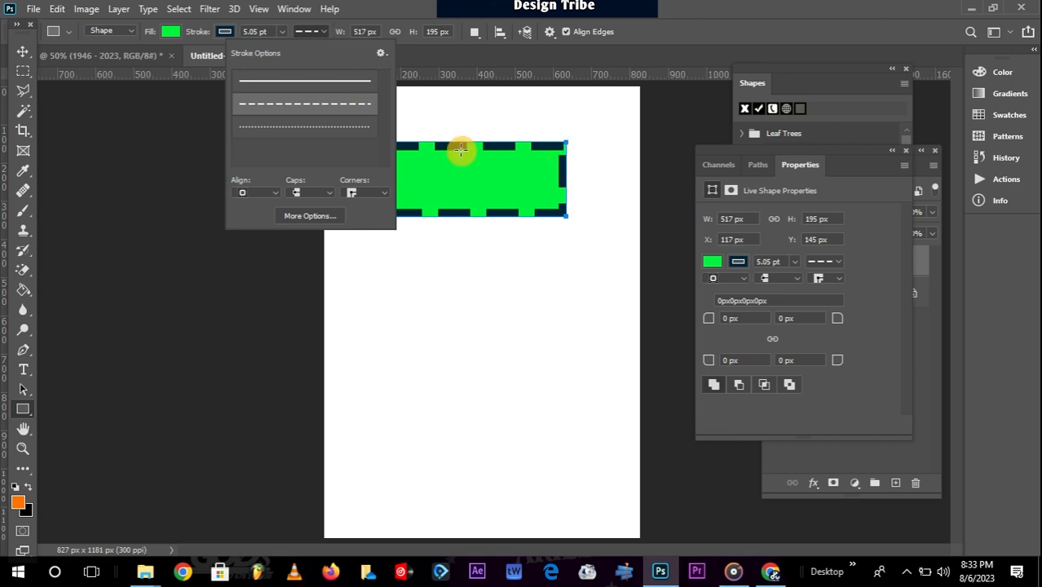
{"action": "left_click", "coordinate": [308, 128]}
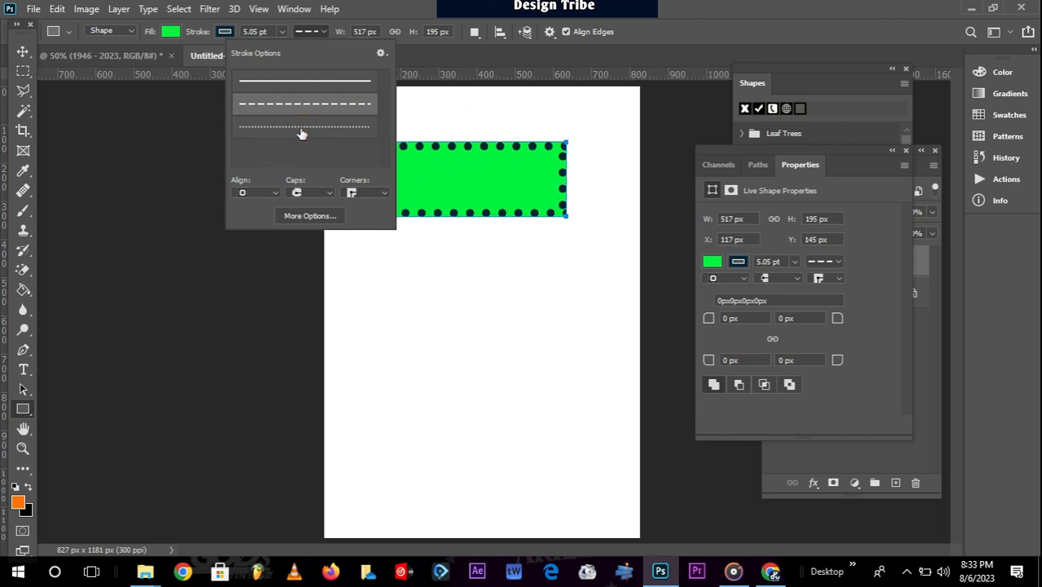
{"action": "left_click", "coordinate": [342, 86]}
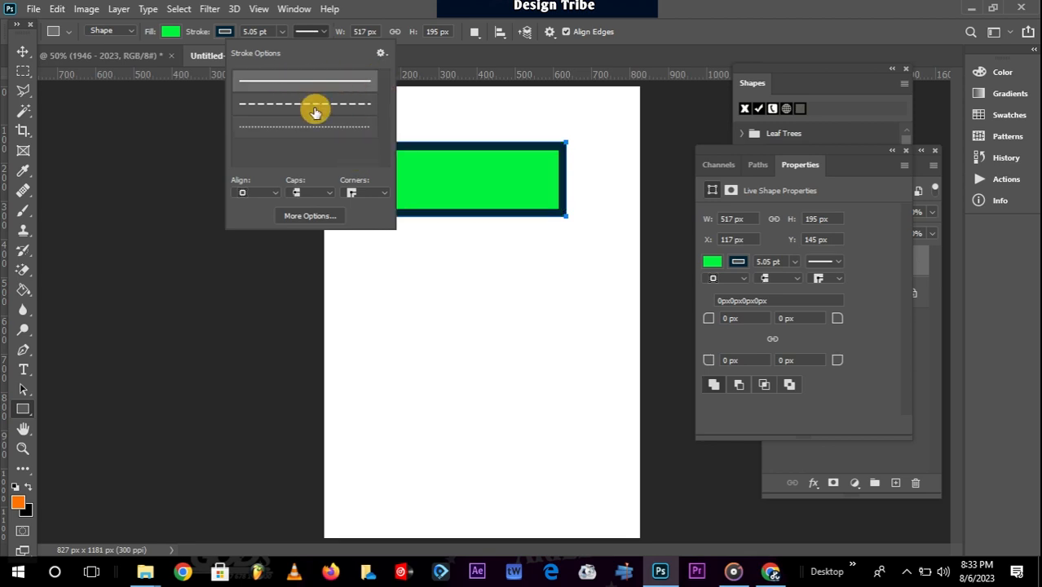
{"action": "left_click", "coordinate": [320, 107]}
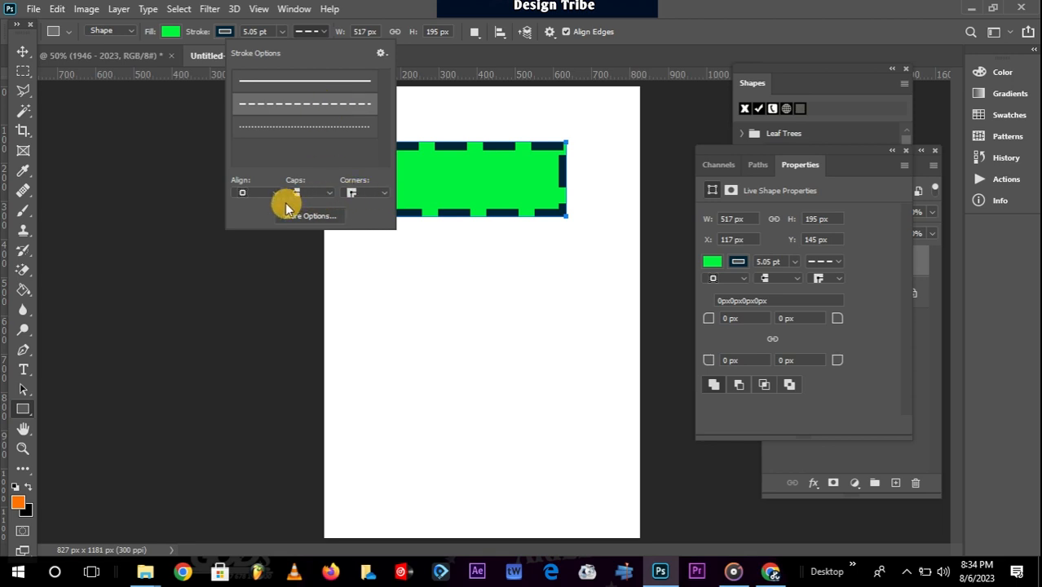
Give the dashes round caps and choose a corner style for the border.
{"action": "left_click", "coordinate": [385, 192]}
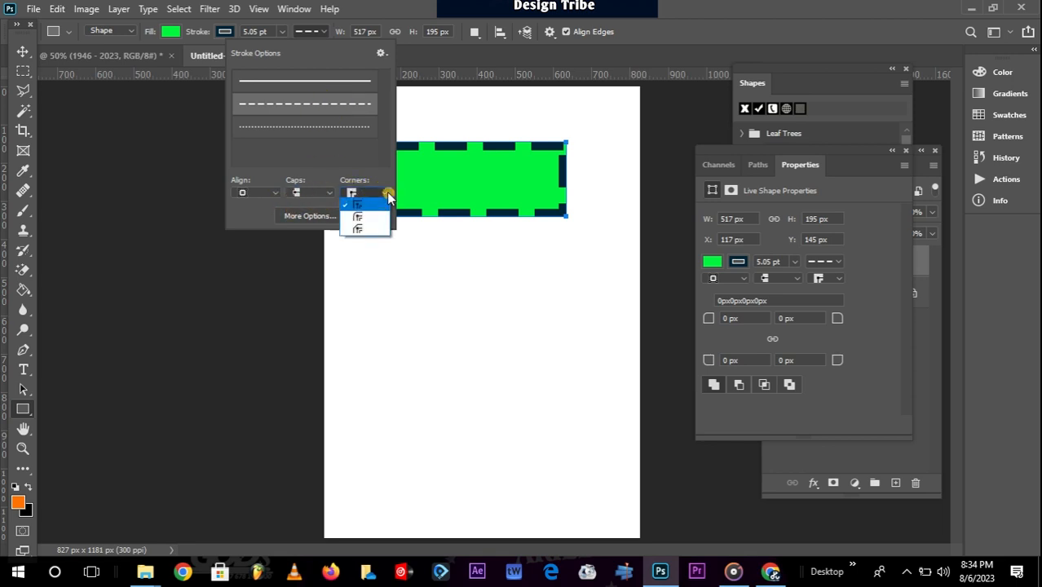
{"action": "left_click", "coordinate": [329, 193]}
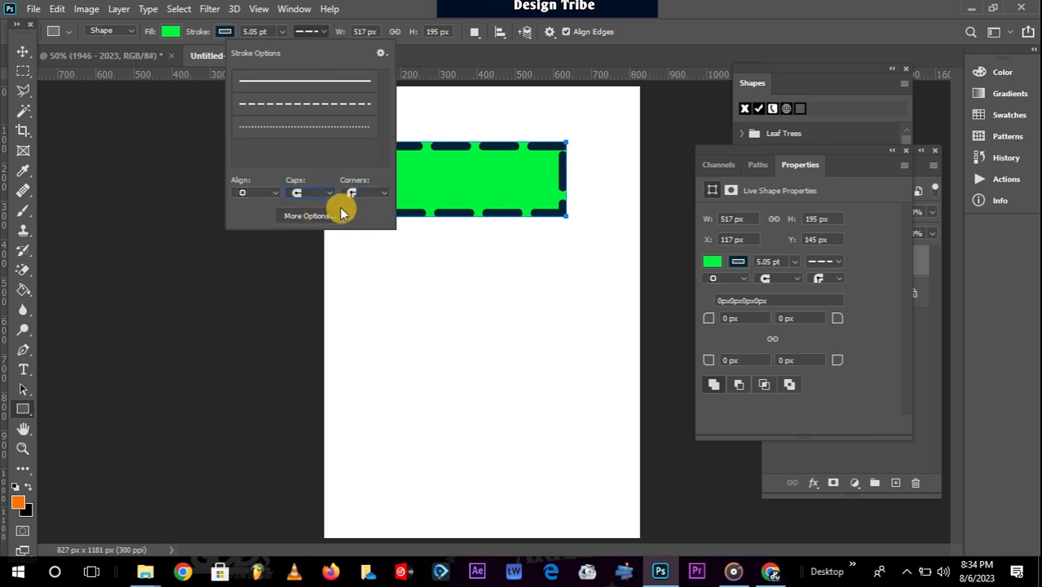
{"action": "left_click", "coordinate": [333, 199]}
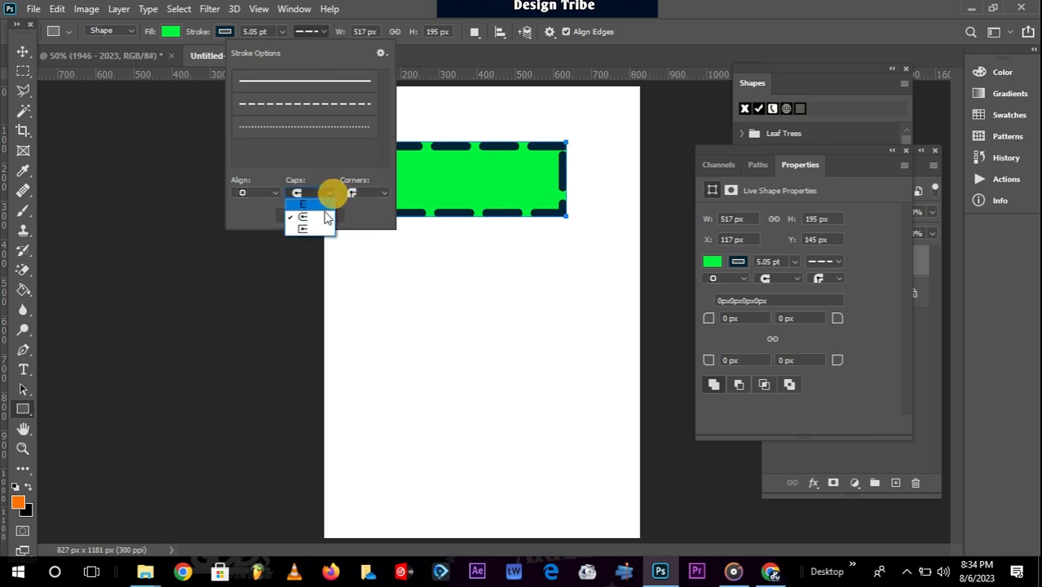
{"action": "left_click", "coordinate": [347, 54]}
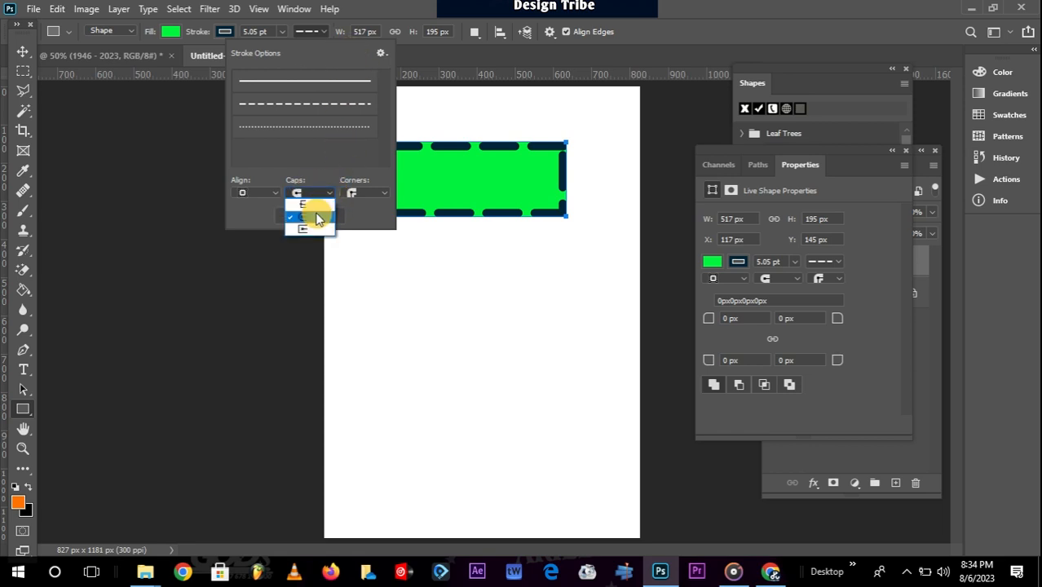
{"action": "left_click", "coordinate": [313, 216]}
{"action": "left_click", "coordinate": [359, 193]}
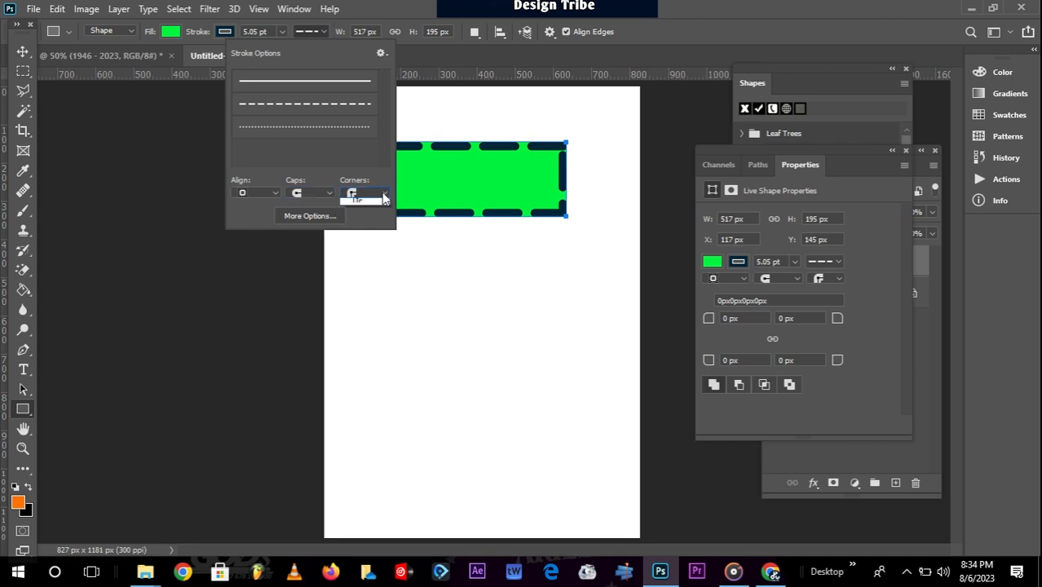
{"action": "left_click", "coordinate": [371, 222]}
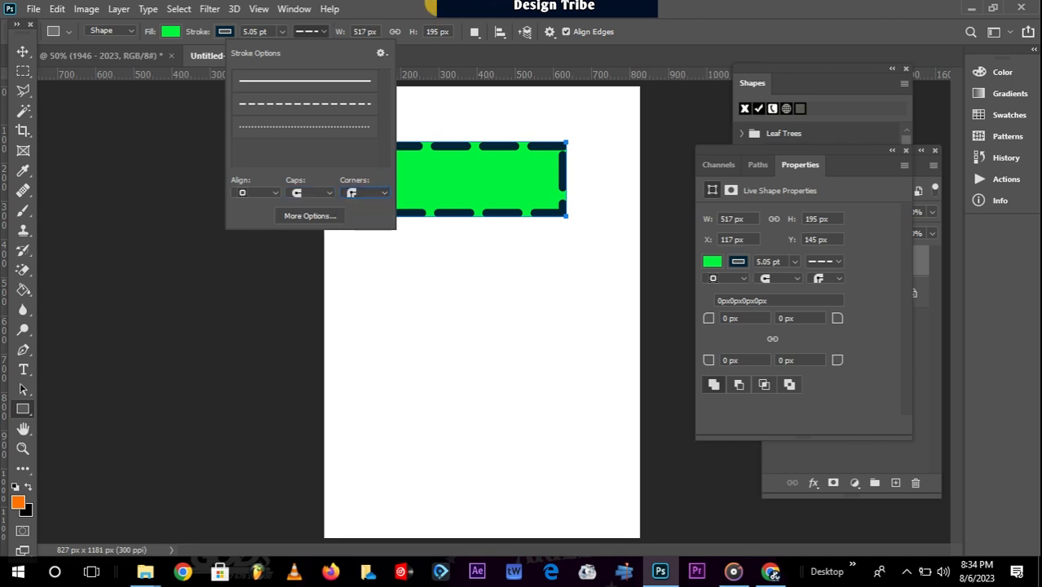
{"action": "left_click", "coordinate": [407, 8]}
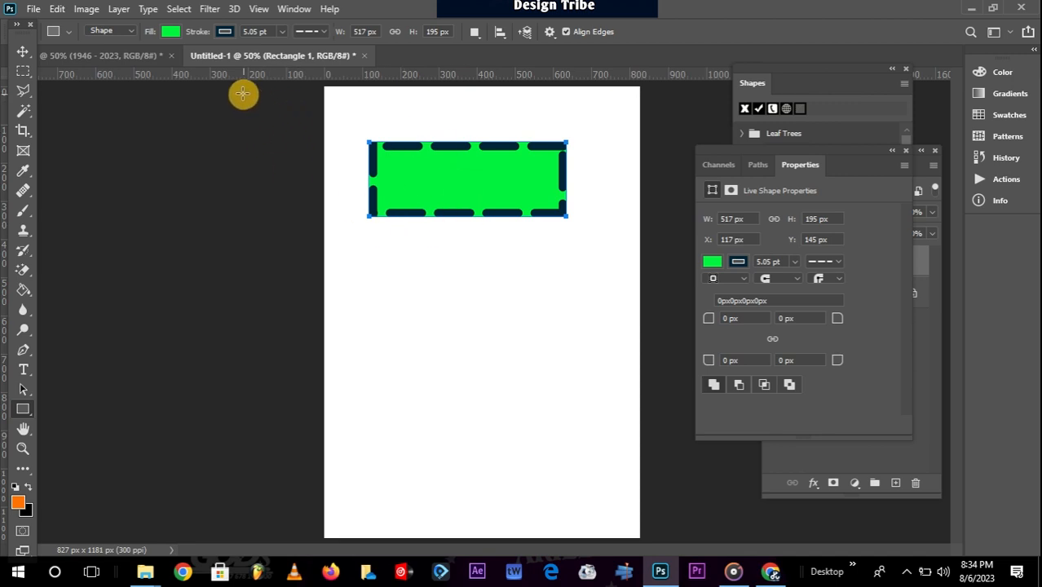
Set the stroke to No Color and restore the green fill from Recently Used Colors.
{"action": "left_click", "coordinate": [226, 31]}
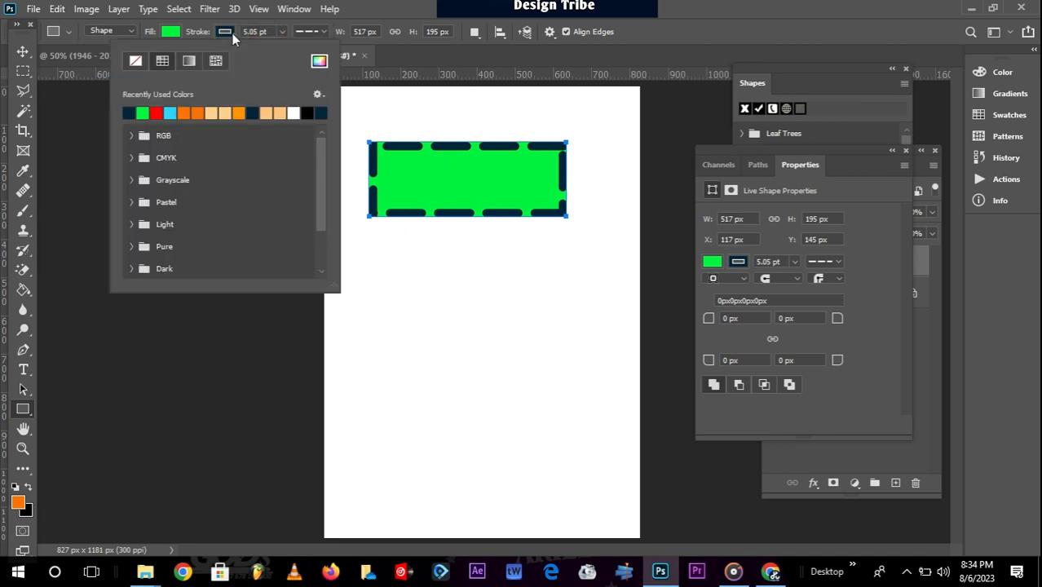
{"action": "left_click", "coordinate": [137, 64]}
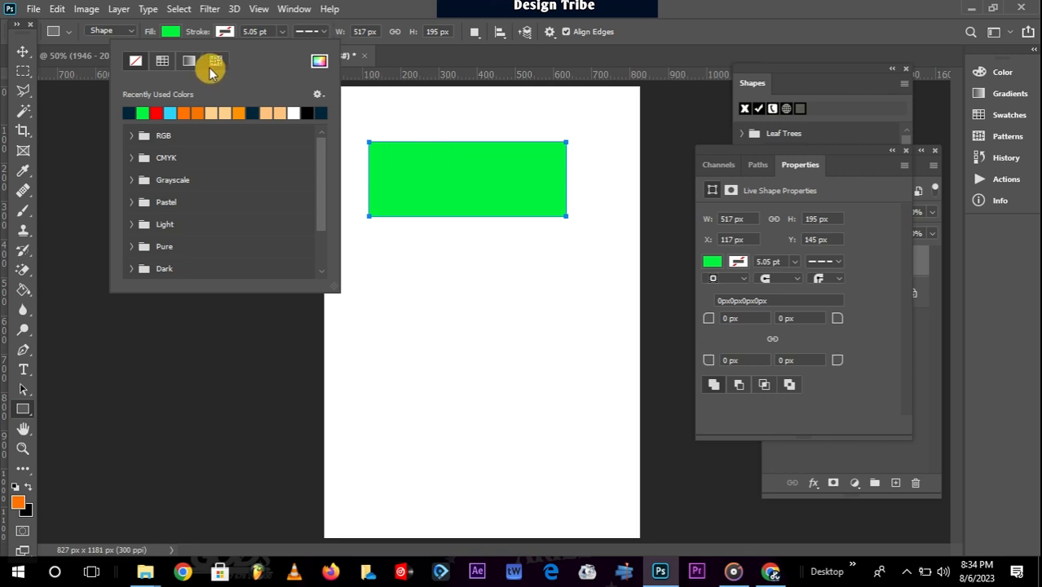
{"action": "left_click", "coordinate": [171, 34]}
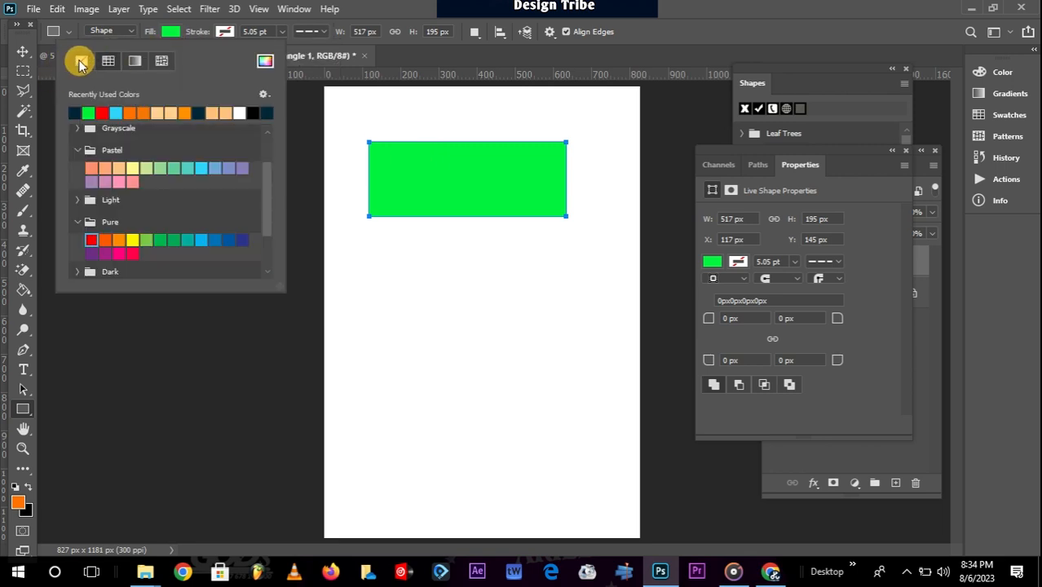
{"action": "left_click", "coordinate": [81, 62]}
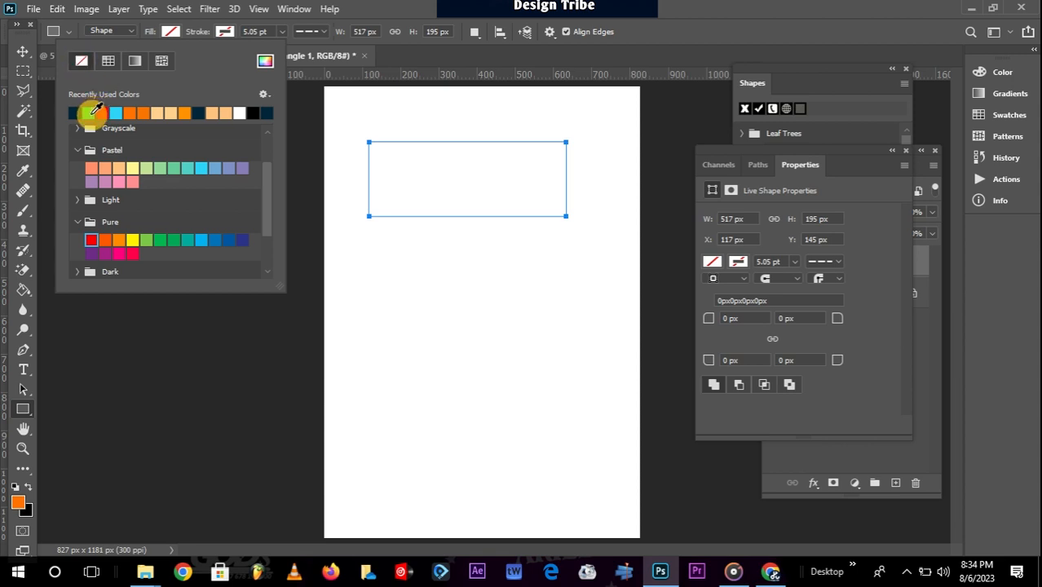
{"action": "left_click", "coordinate": [88, 112]}
{"action": "left_click", "coordinate": [421, 8]}
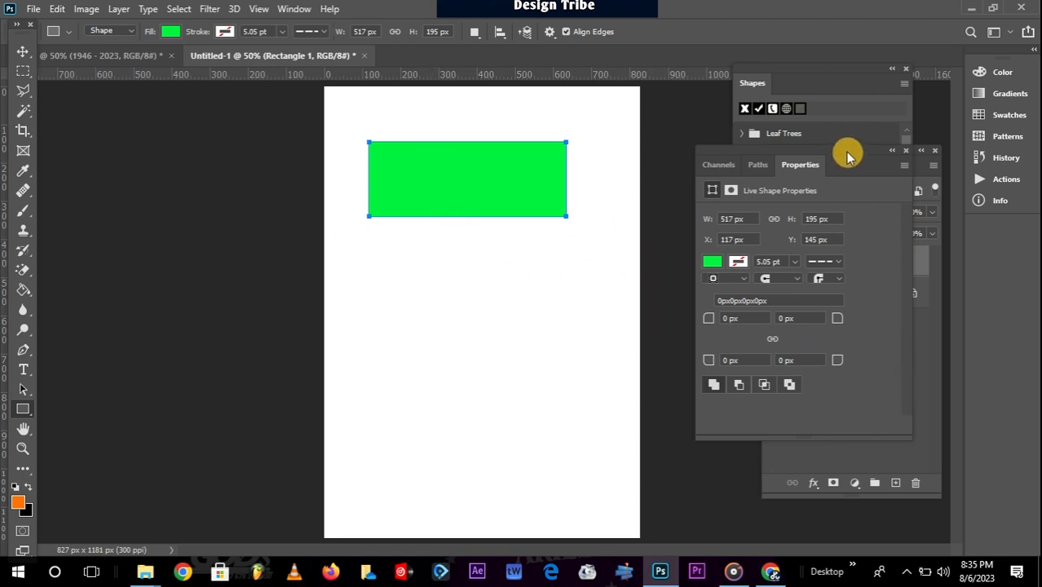
Rearrange the Properties and Layers panels to show the Rectangle 1 layer.
{"action": "left_click_drag", "start_coordinate": [846, 151], "coordinate": [787, 152]}
{"action": "left_click", "coordinate": [900, 255]}
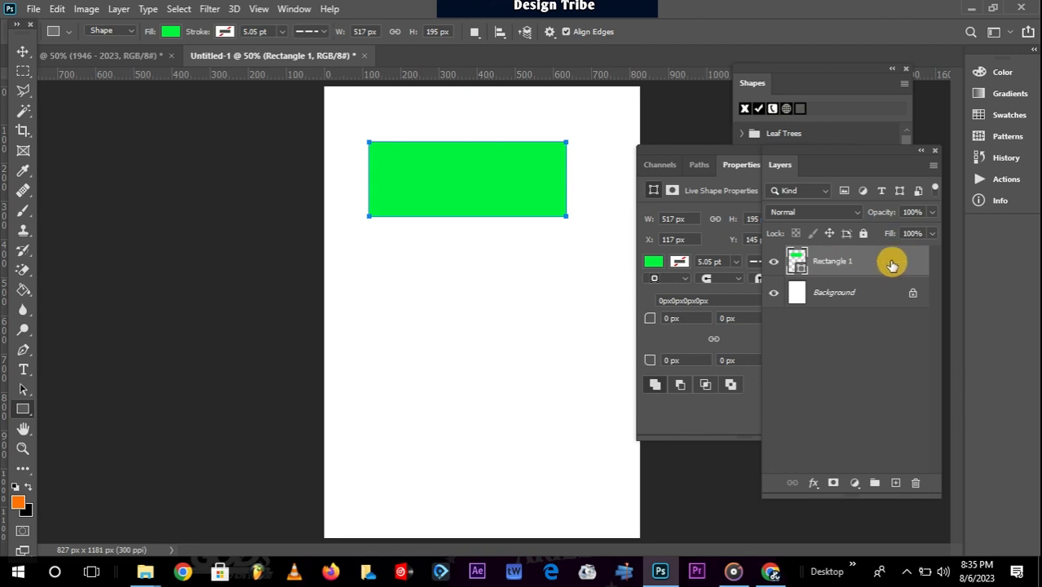
{"action": "left_click", "coordinate": [741, 165]}
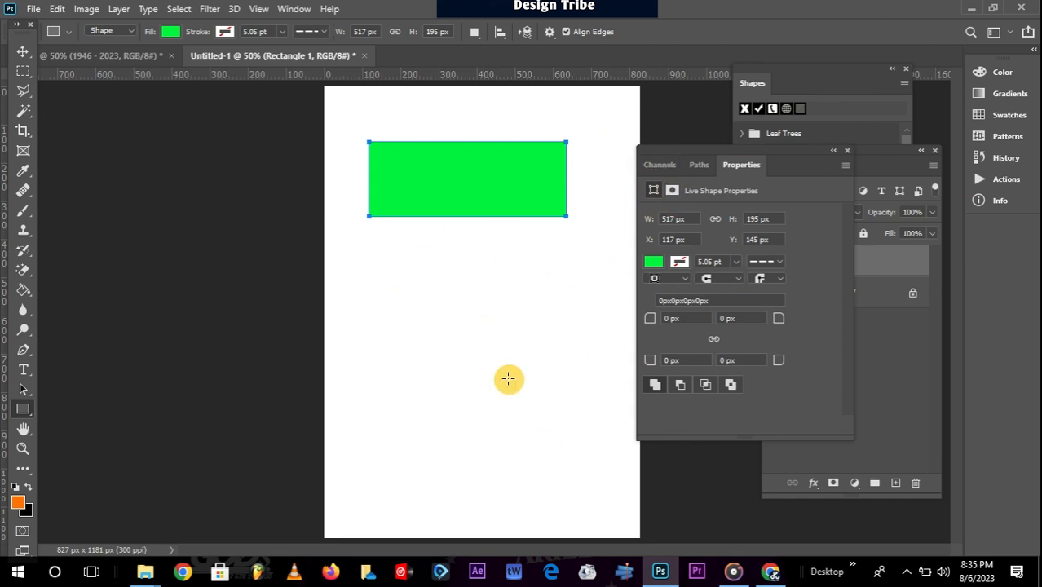
Round all four corners, briefly to a 90 px pill, then settle at 38 px radius.
{"action": "left_click", "coordinate": [295, 9]}
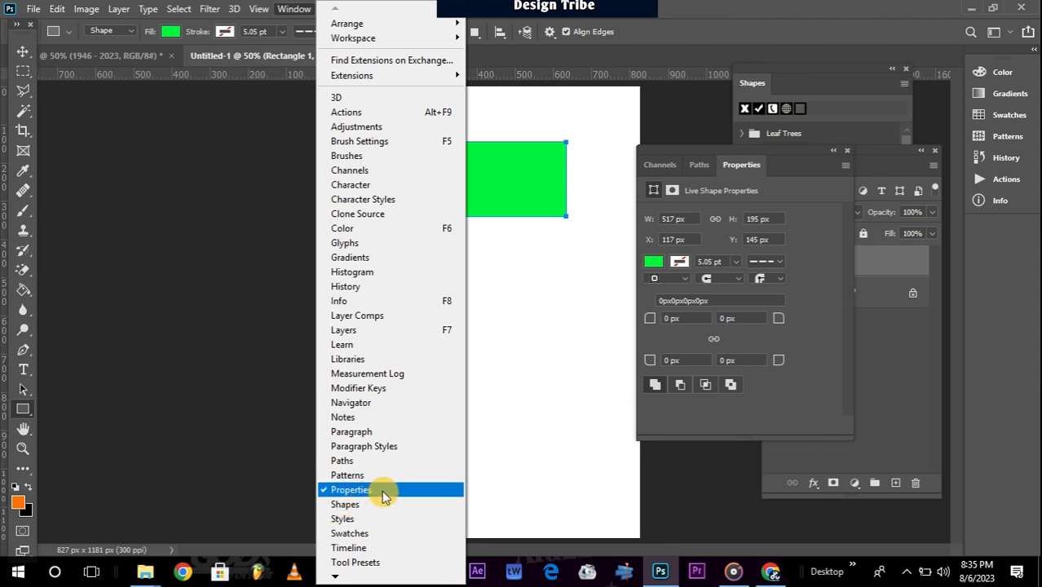
{"action": "left_click", "coordinate": [831, 378]}
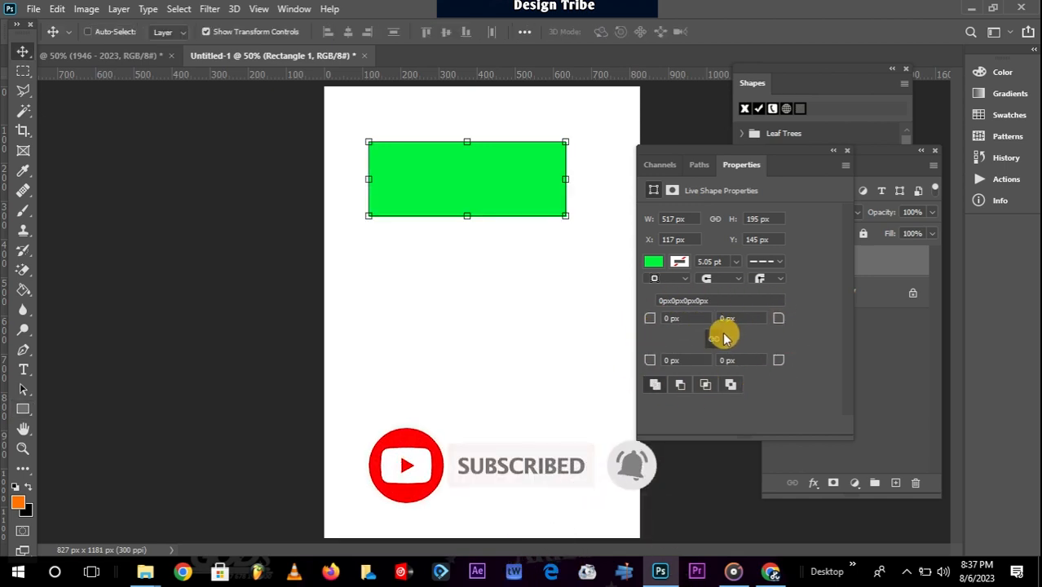
{"action": "left_click_drag", "start_coordinate": [779, 318], "coordinate": [833, 318]}
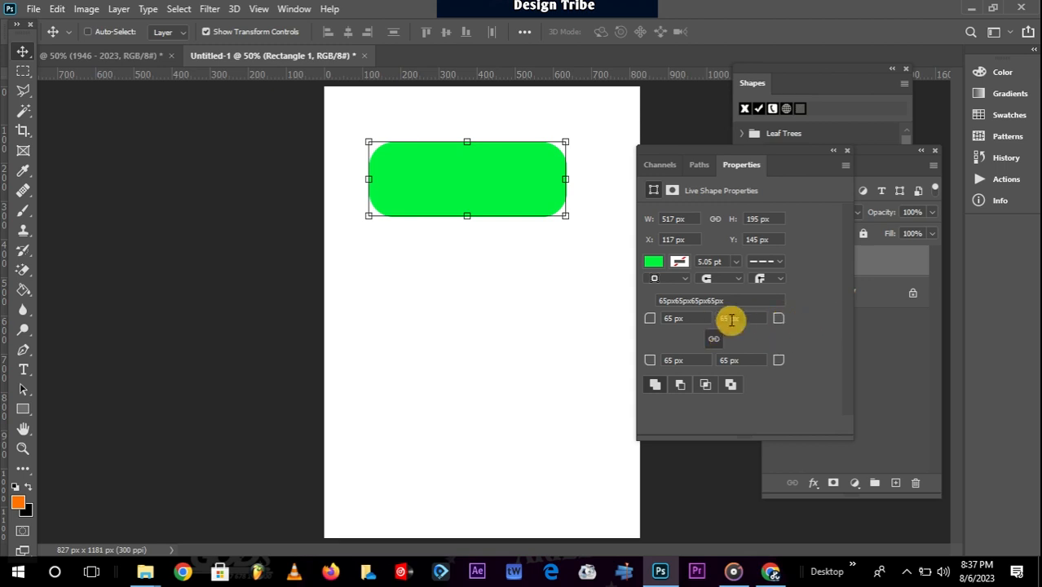
{"action": "left_click_drag", "start_coordinate": [730, 318], "coordinate": [699, 318]}
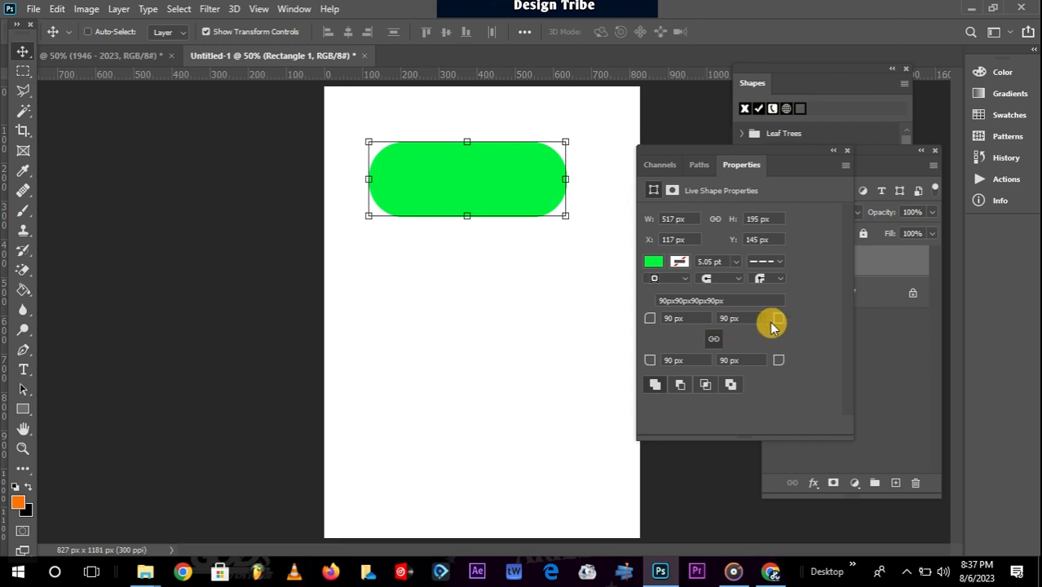
{"action": "left_click_drag", "start_coordinate": [780, 320], "coordinate": [740, 321]}
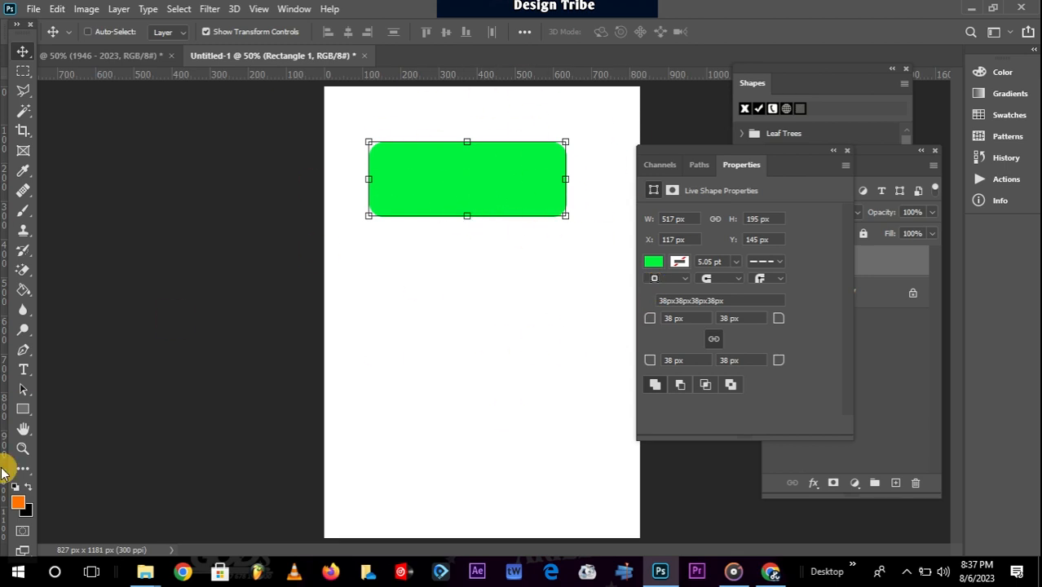
{"action": "left_click", "coordinate": [25, 411]}
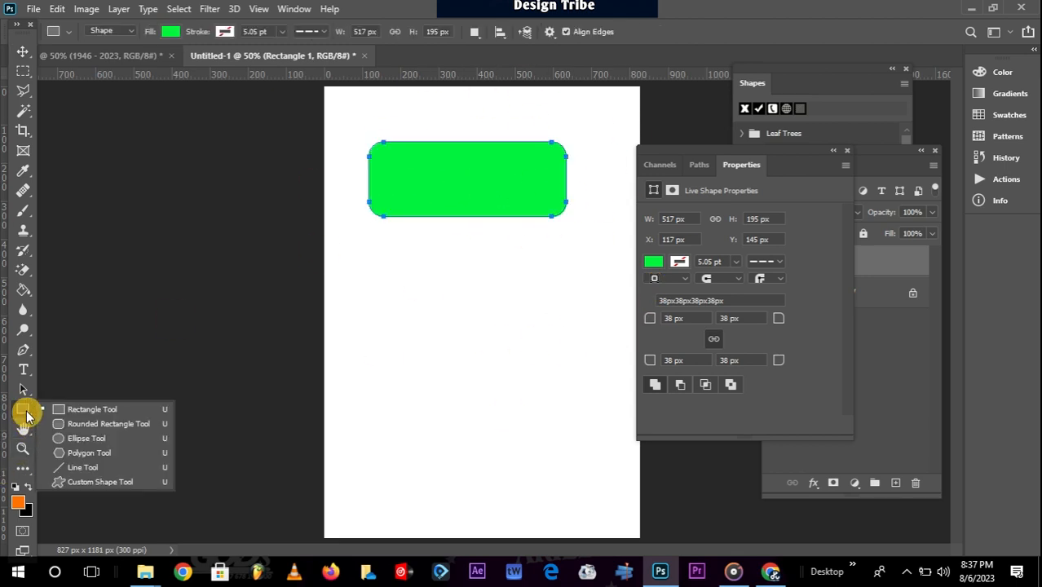
Draw a second green rounded rectangle below the first and enlarge its corner radius.
{"action": "left_click", "coordinate": [115, 424]}
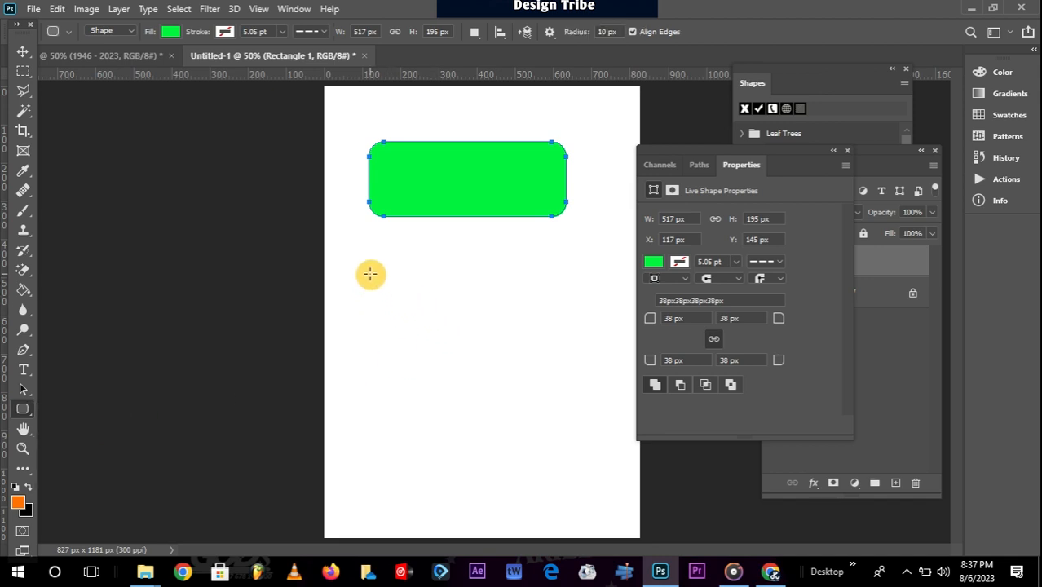
{"action": "left_click_drag", "start_coordinate": [370, 274], "coordinate": [577, 361]}
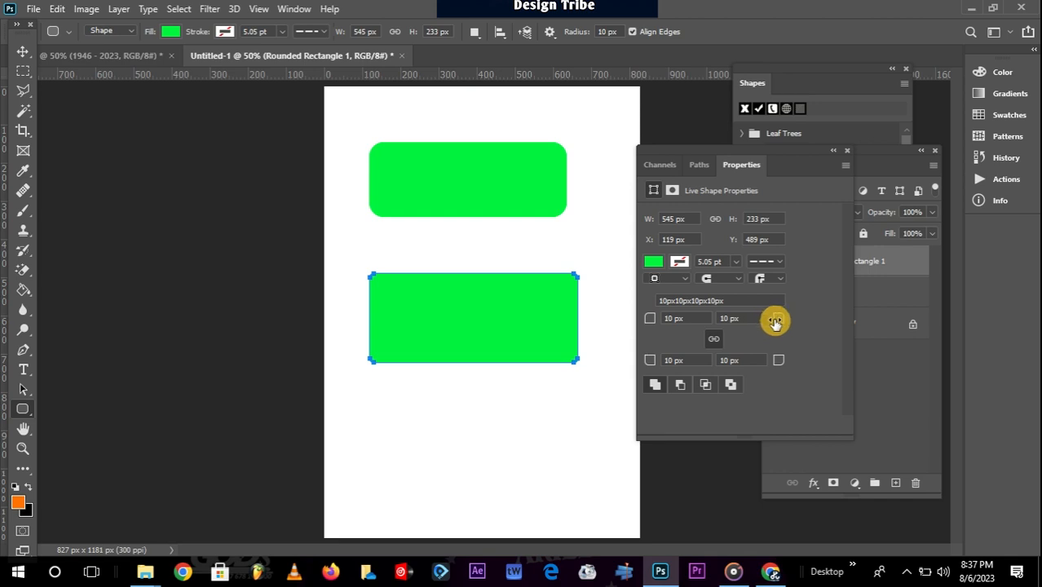
{"action": "left_click_drag", "start_coordinate": [775, 320], "coordinate": [810, 322]}
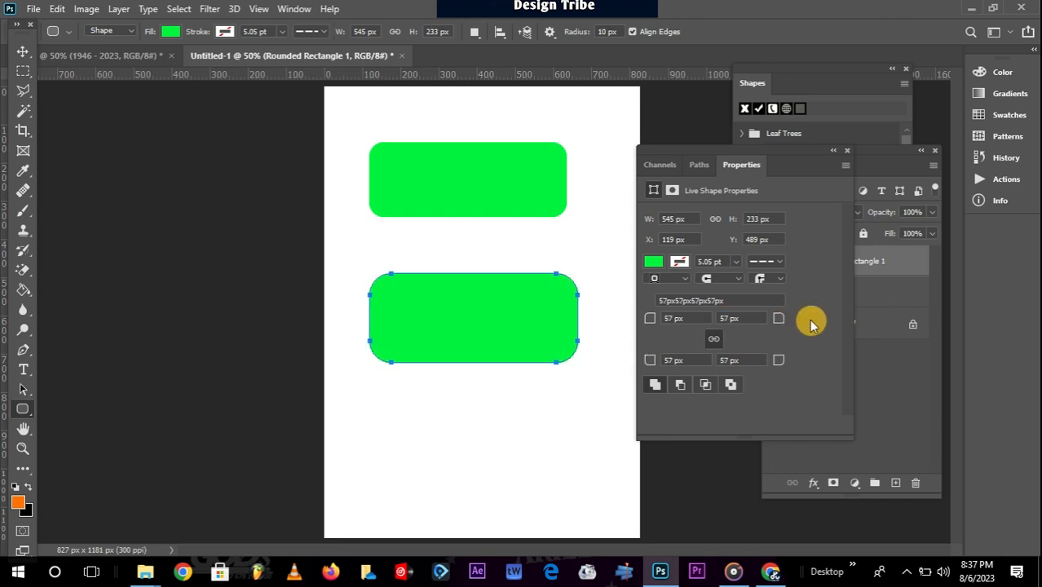
Delete the lower and then the upper green rounded rectangle, leaving a blank canvas.
{"action": "left_click", "coordinate": [20, 56]}
{"action": "key", "text": "Delete"}
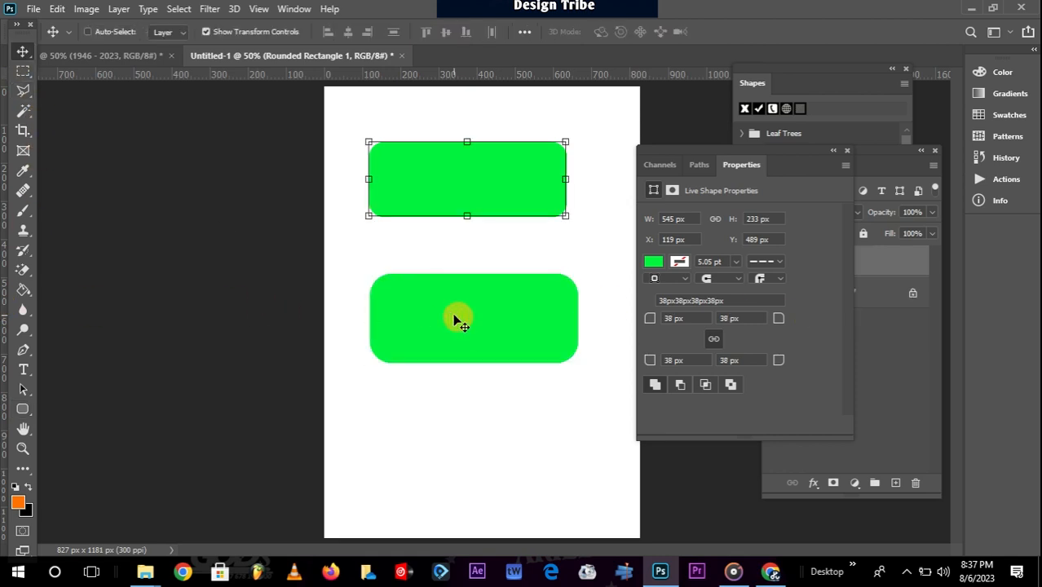
{"action": "left_click", "coordinate": [424, 173]}
{"action": "key", "text": "Delete"}
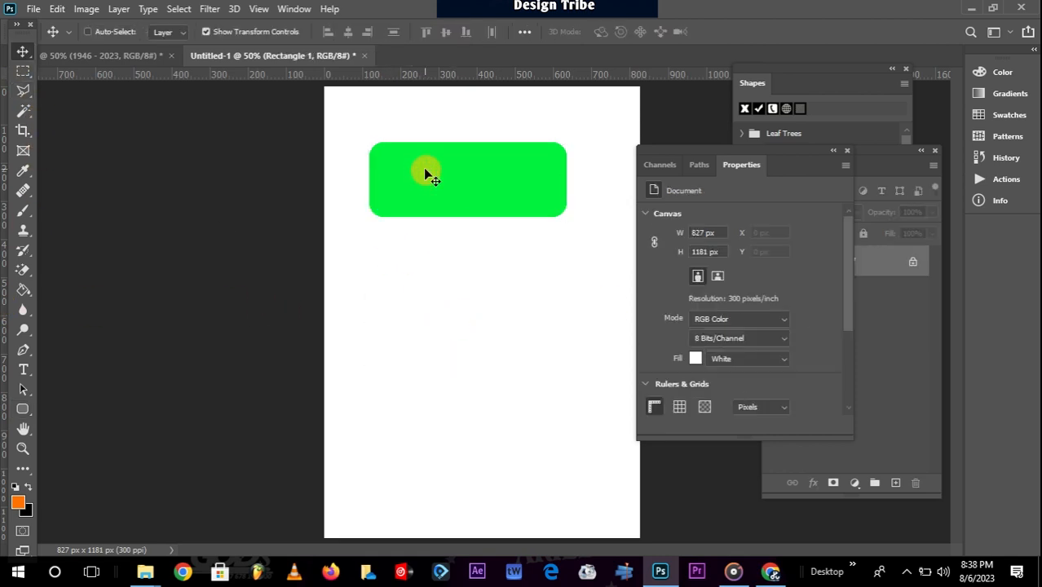
{"action": "left_click", "coordinate": [22, 409]}
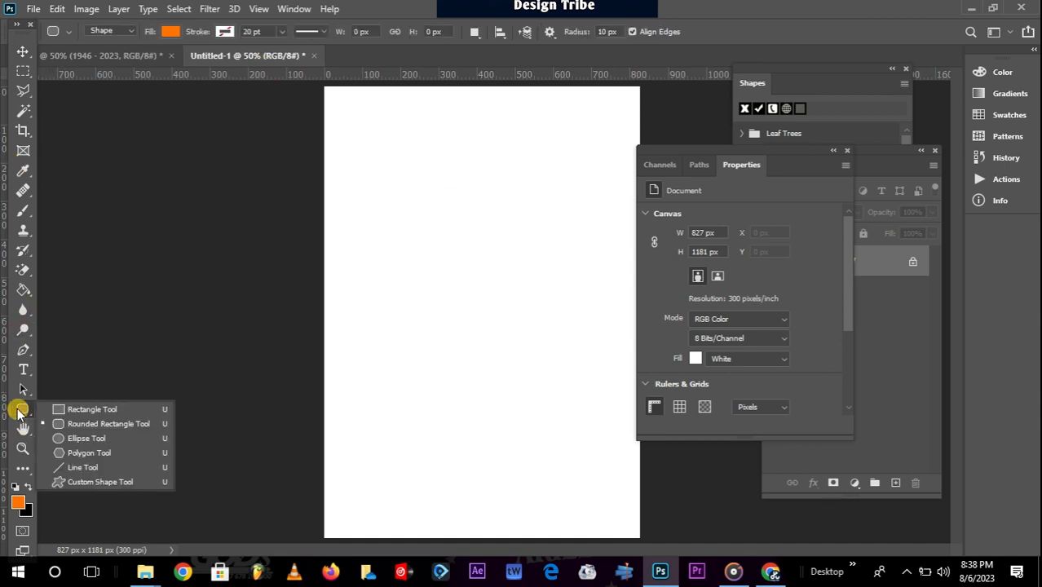
{"action": "left_click", "coordinate": [126, 438]}
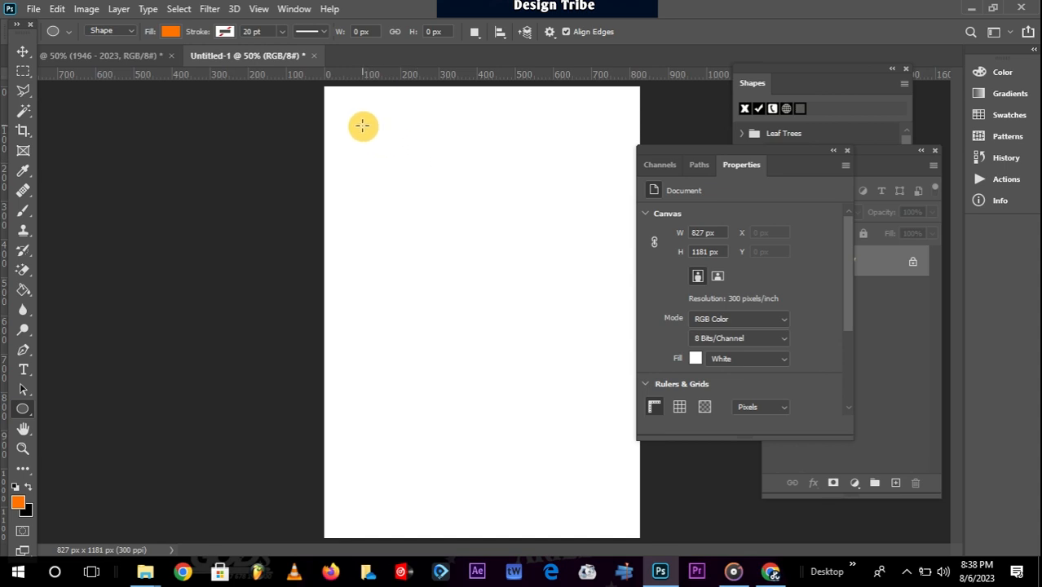
{"action": "left_click_drag", "start_coordinate": [365, 121], "coordinate": [562, 179]}
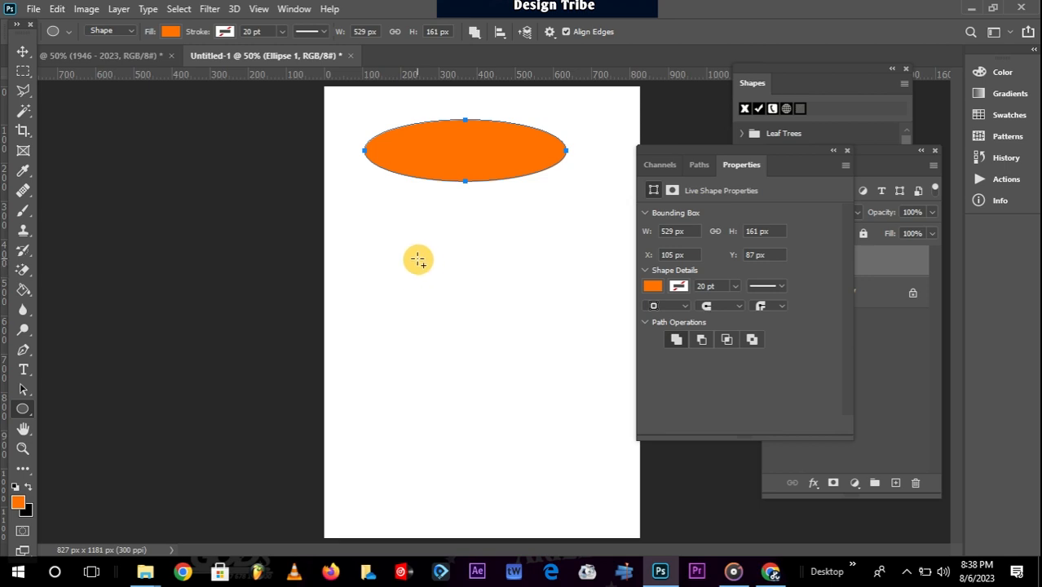
{"action": "left_click_drag", "start_coordinate": [410, 238], "coordinate": [568, 456]}
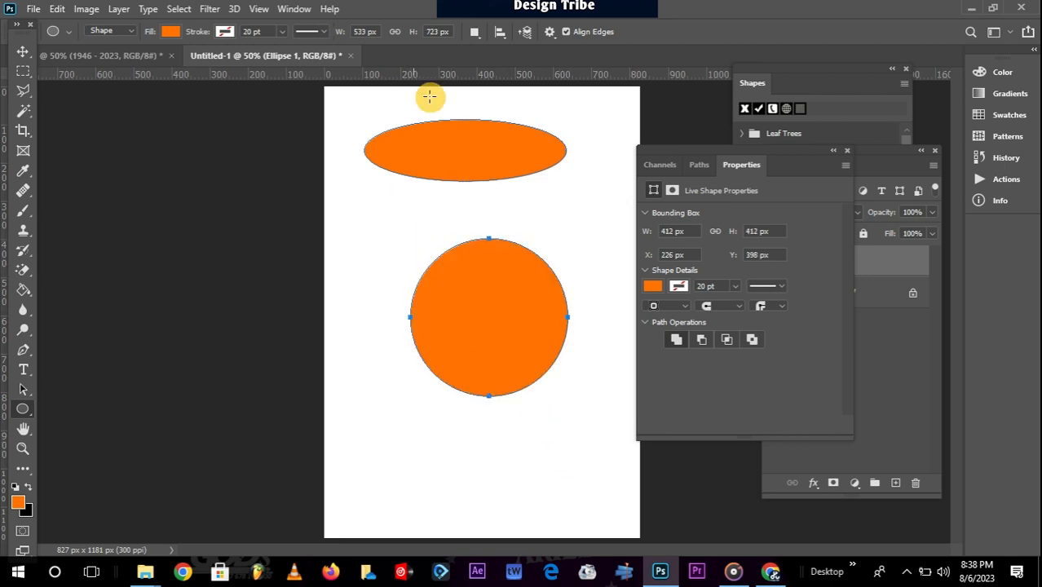
{"action": "left_click", "coordinate": [23, 51]}
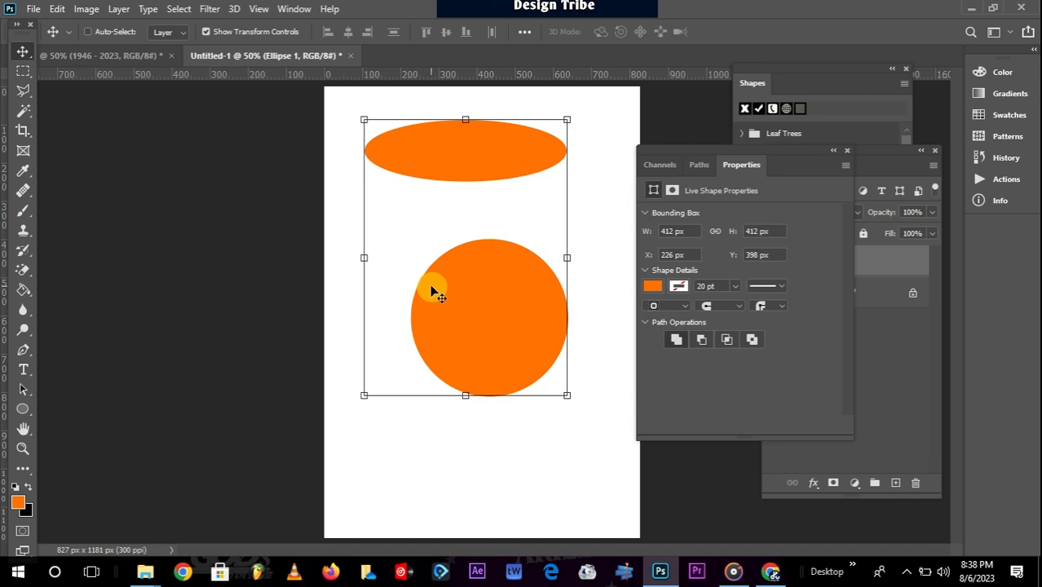
{"action": "key", "text": "Delete"}
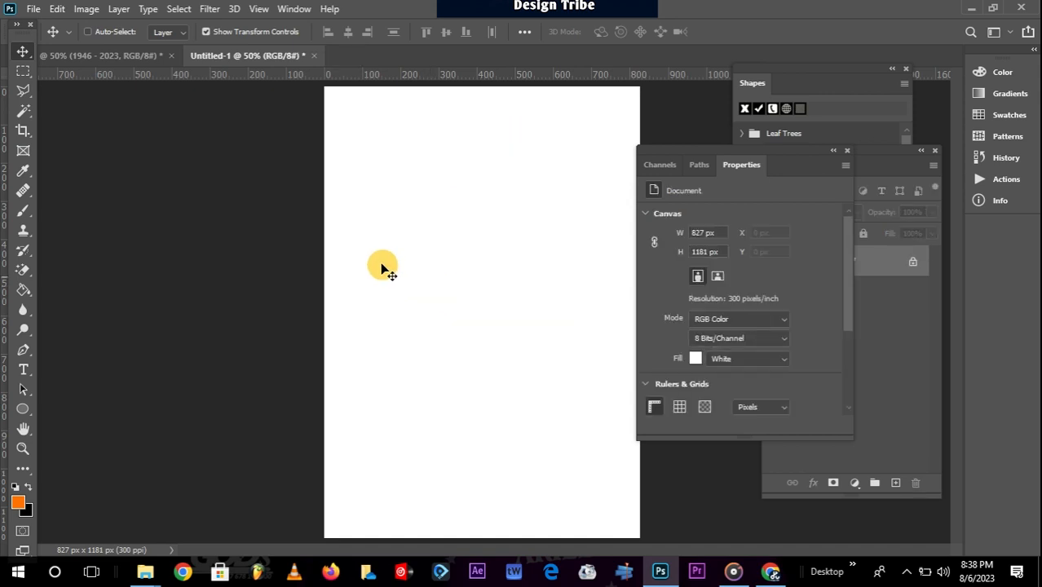
{"action": "left_click", "coordinate": [24, 412]}
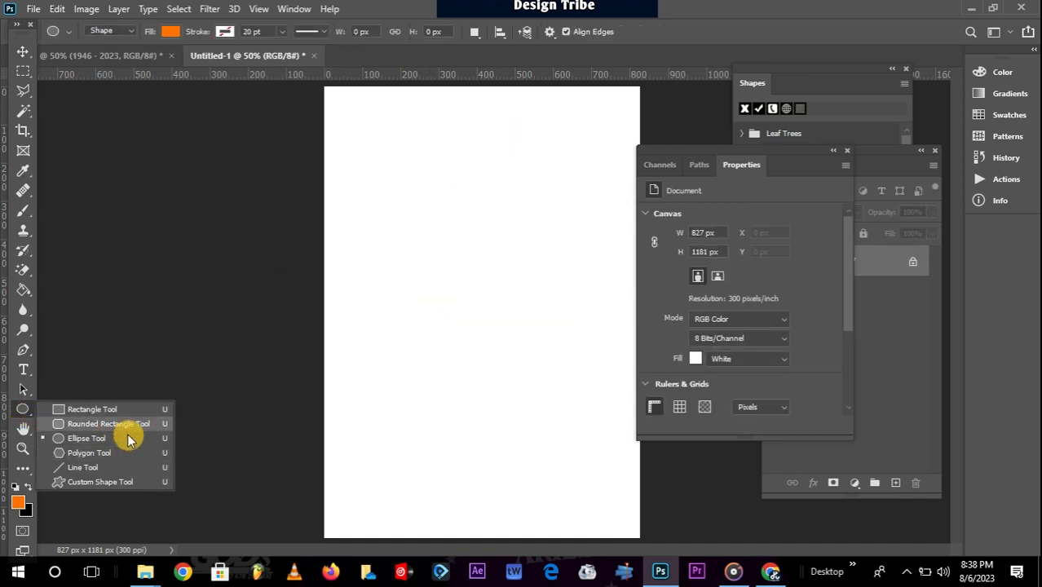
Draw an orange 3-sided polygon, about 343 × 394 px, near the top left of the canvas.
{"action": "left_click", "coordinate": [88, 453]}
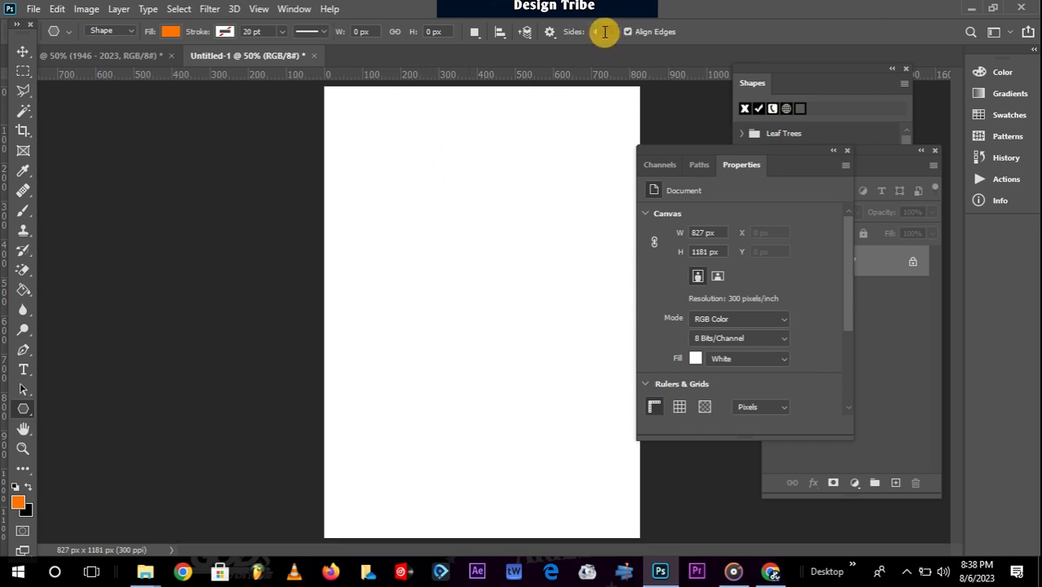
{"action": "left_click", "coordinate": [599, 30]}
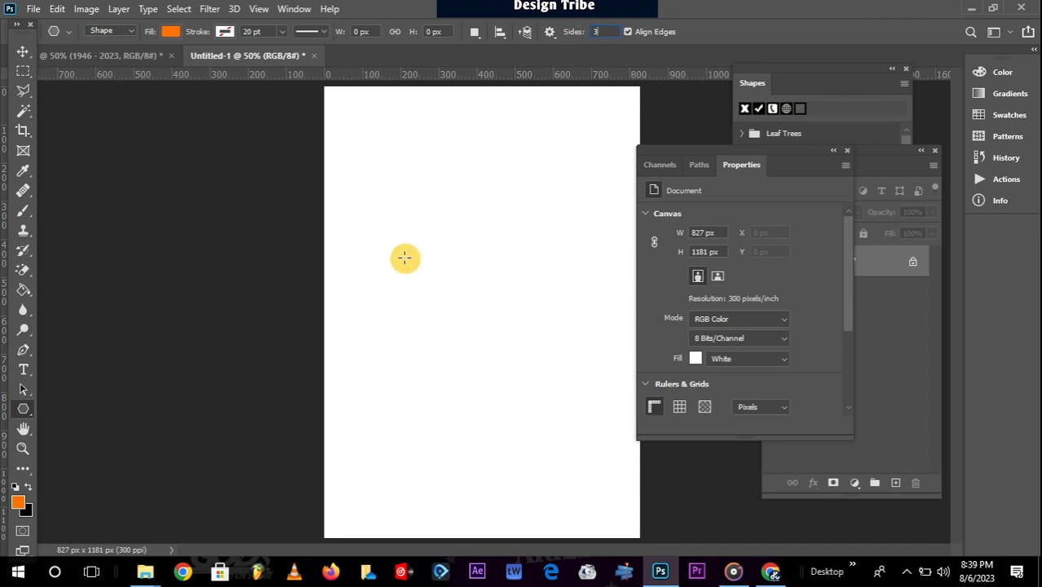
{"action": "left_click_drag", "start_coordinate": [396, 199], "coordinate": [484, 198]}
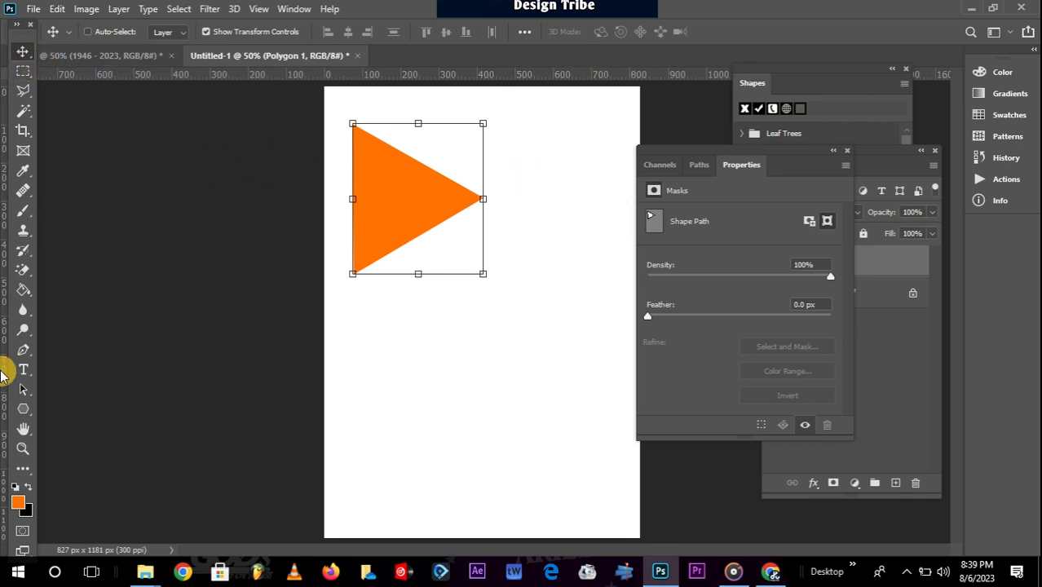
{"action": "left_click", "coordinate": [23, 398]}
{"action": "left_click", "coordinate": [23, 410]}
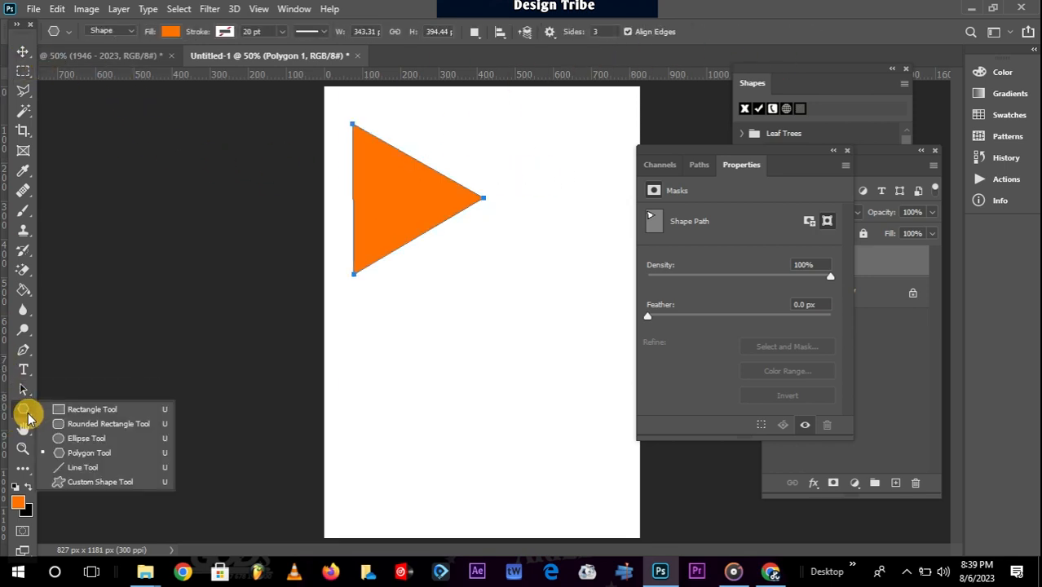
Draw an orange pentagon and move it below the triangle.
{"action": "left_click", "coordinate": [26, 411]}
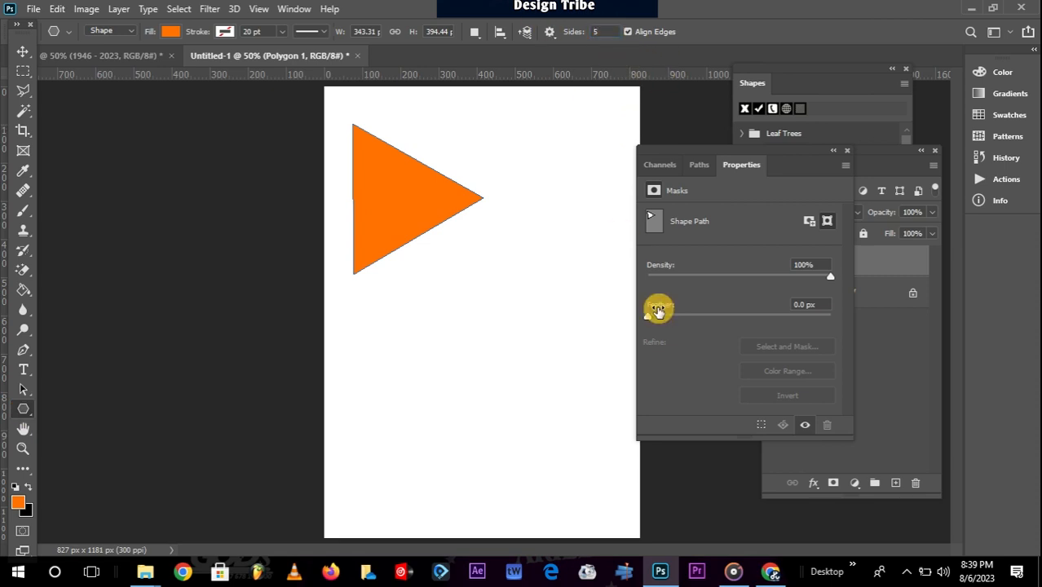
{"action": "left_click_drag", "start_coordinate": [430, 290], "coordinate": [506, 259]}
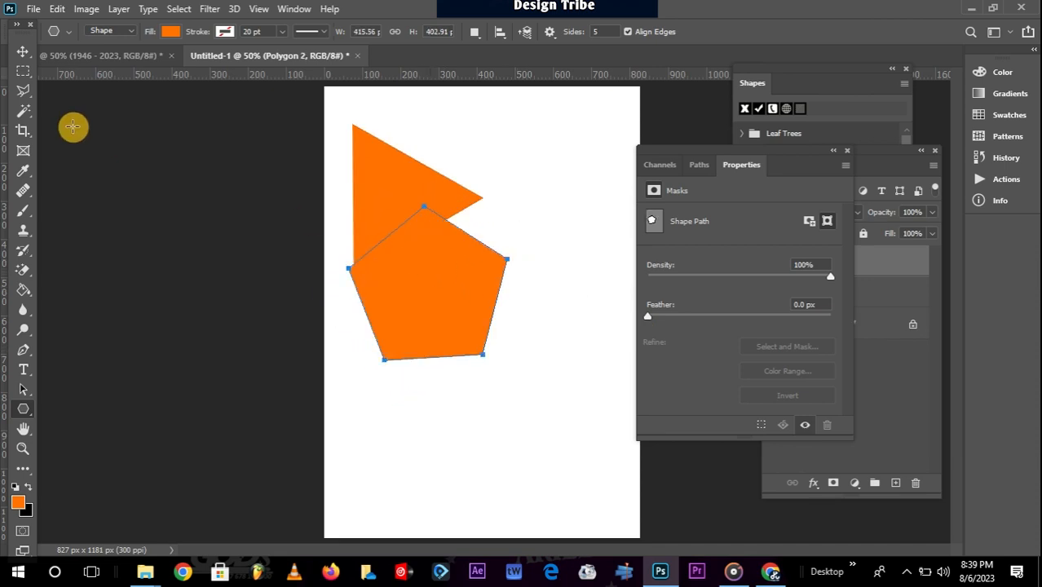
{"action": "left_click", "coordinate": [23, 53]}
{"action": "left_click_drag", "start_coordinate": [401, 284], "coordinate": [499, 353]}
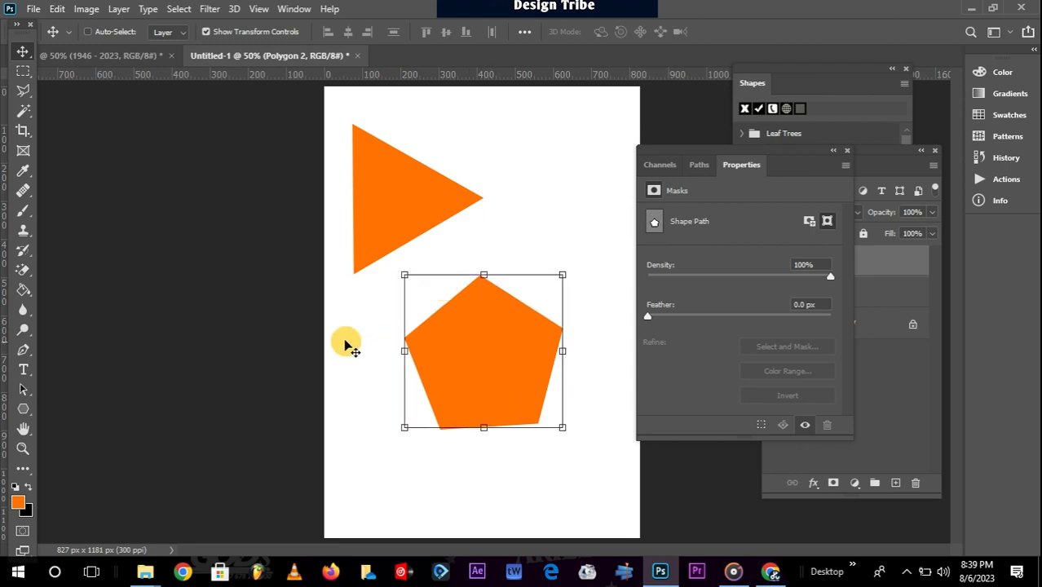
Draw an orange 10-sided polygon and move it to the top right of the canvas.
{"action": "left_click", "coordinate": [26, 409]}
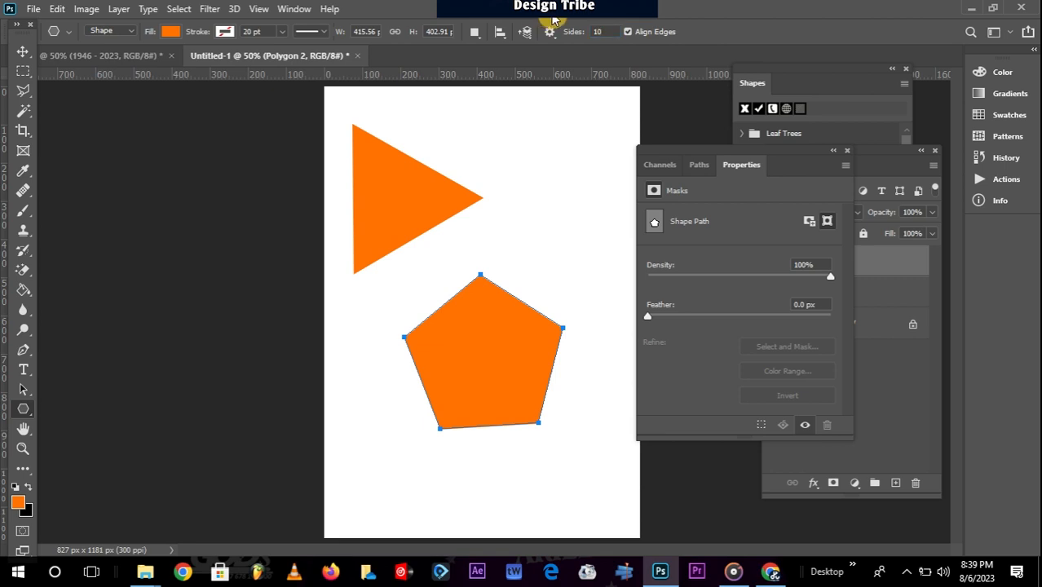
{"action": "left_click_drag", "start_coordinate": [512, 174], "coordinate": [484, 122]}
{"action": "left_click", "coordinate": [22, 52]}
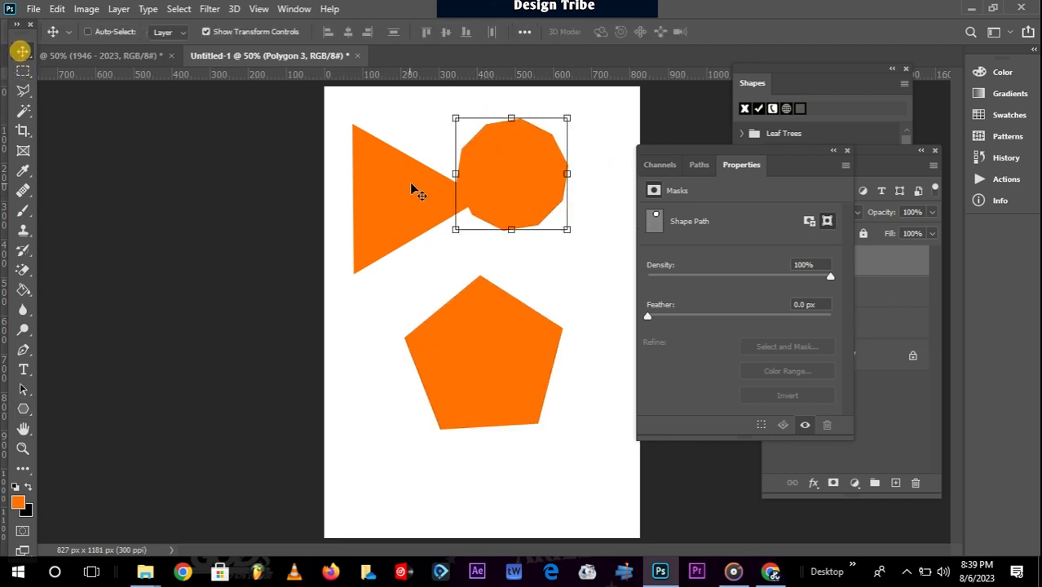
{"action": "left_click_drag", "start_coordinate": [485, 183], "coordinate": [446, 168]}
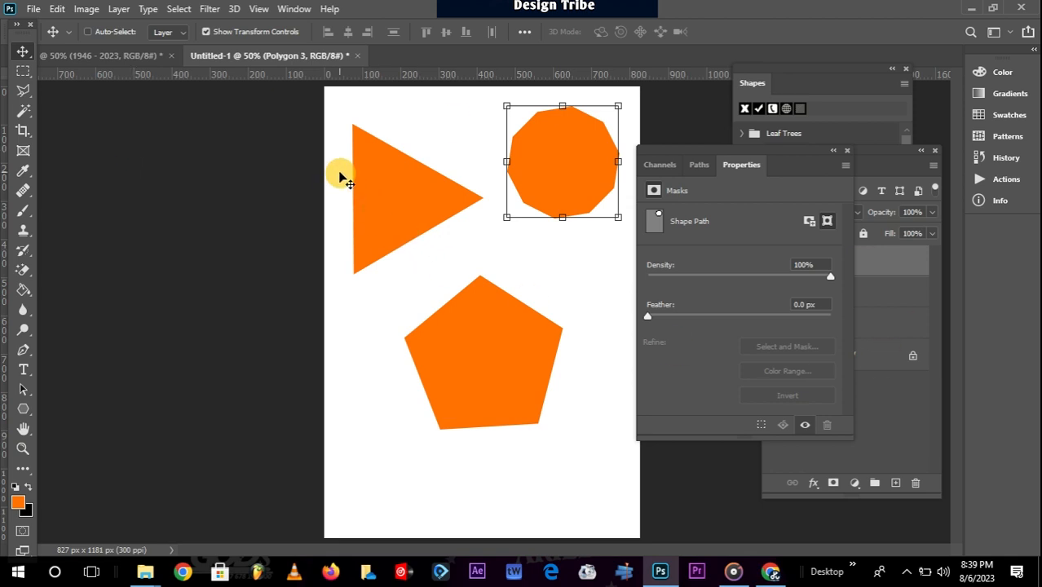
{"action": "left_click", "coordinate": [25, 408]}
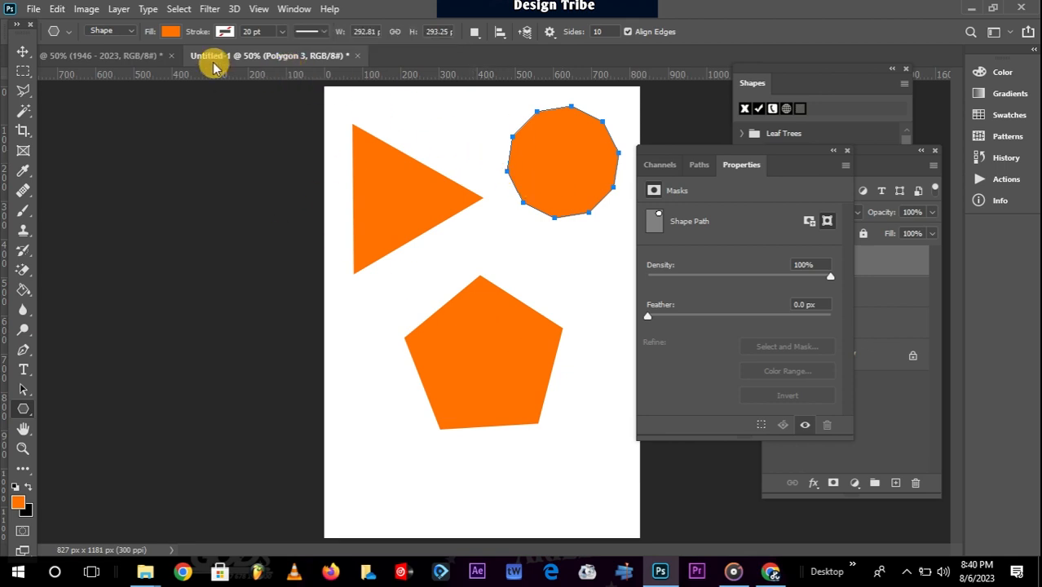
Place the Buffalo Thorn Tree from the Leaf Trees shapes, scaled to 91.21%.
{"action": "left_click", "coordinate": [295, 9]}
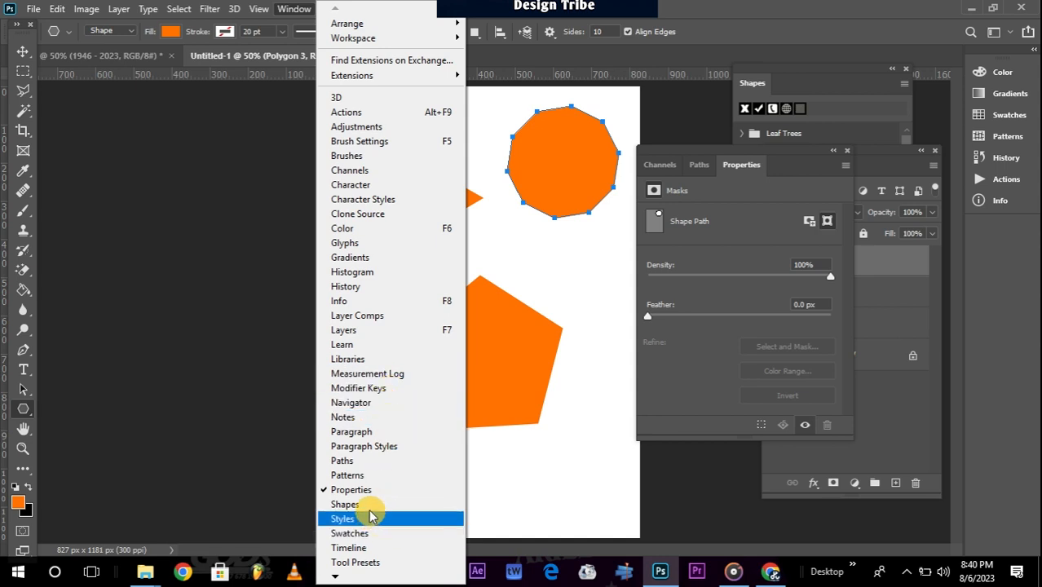
{"action": "left_click", "coordinate": [346, 505]}
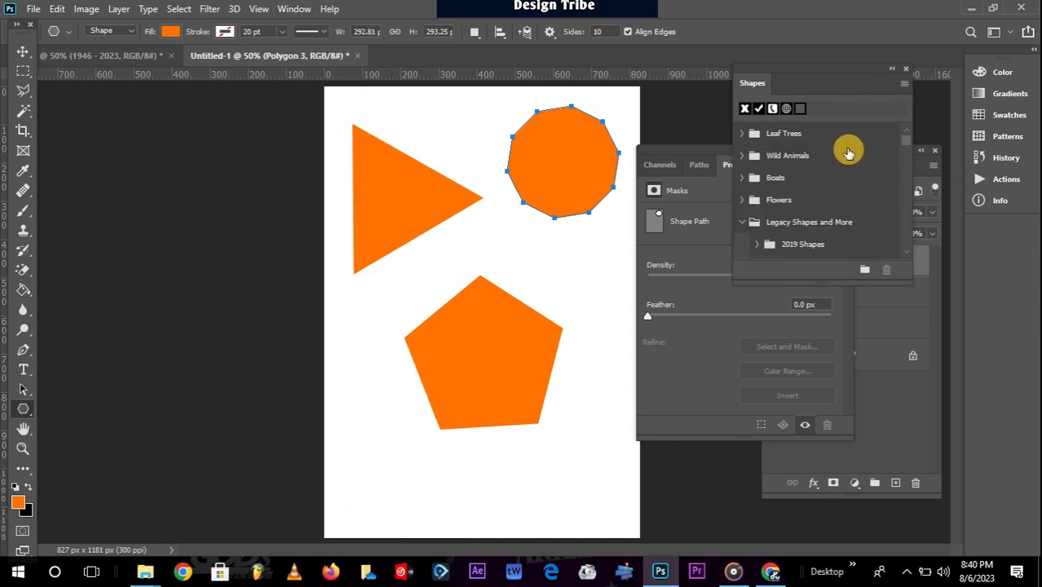
{"action": "left_click", "coordinate": [743, 133]}
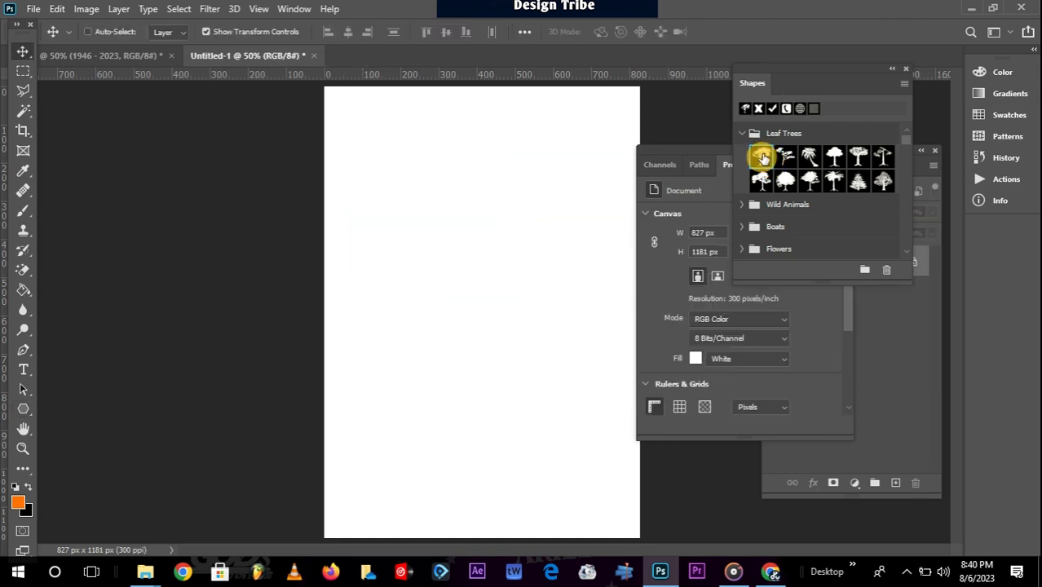
{"action": "left_click_drag", "start_coordinate": [759, 157], "coordinate": [496, 220]}
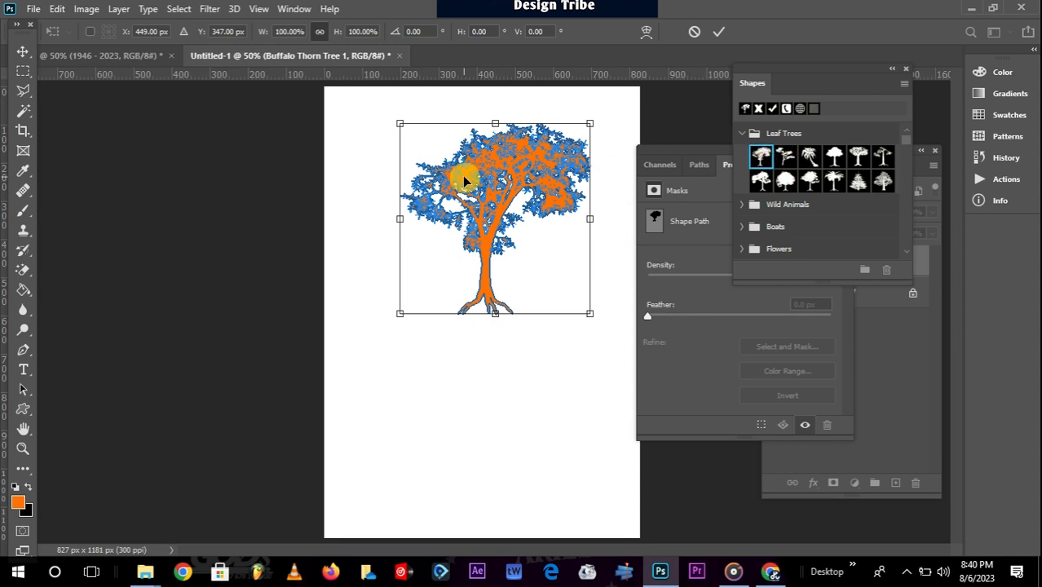
{"action": "left_click_drag", "start_coordinate": [400, 315], "coordinate": [417, 297]}
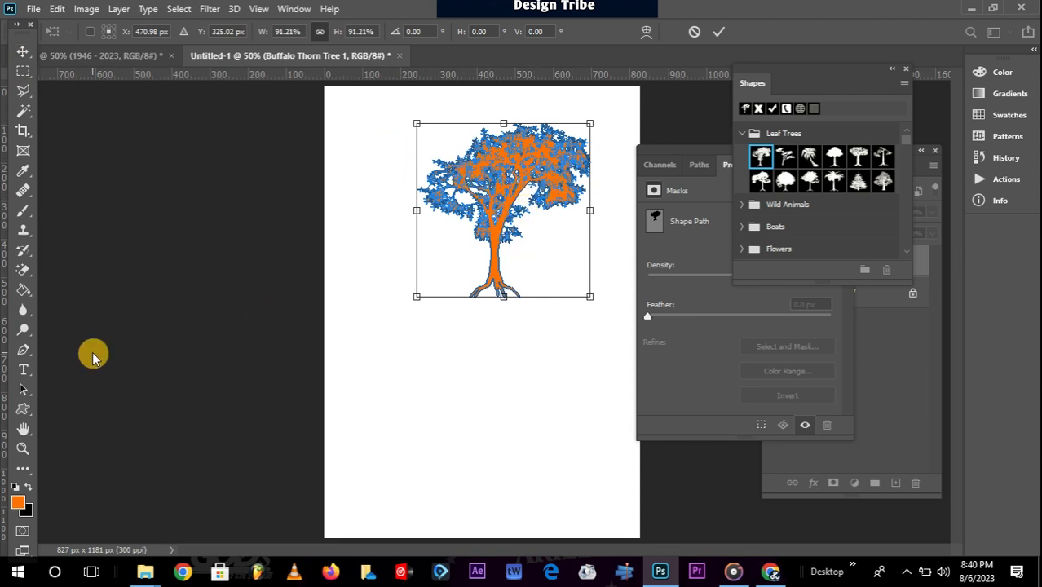
{"action": "left_click", "coordinate": [22, 414]}
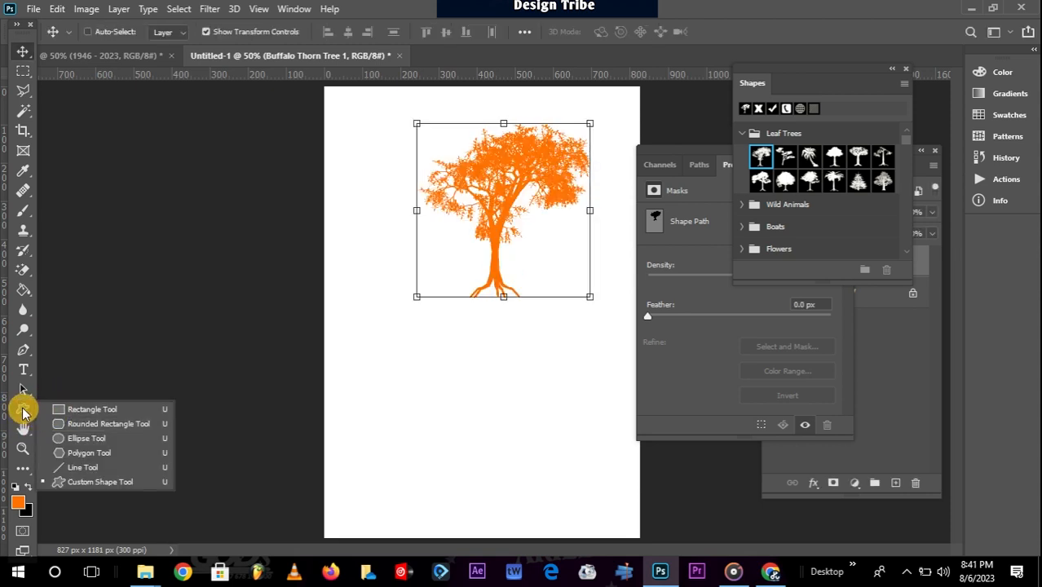
Change the tree shape's fill to dark green 0d4f0a.
{"action": "left_click", "coordinate": [23, 412]}
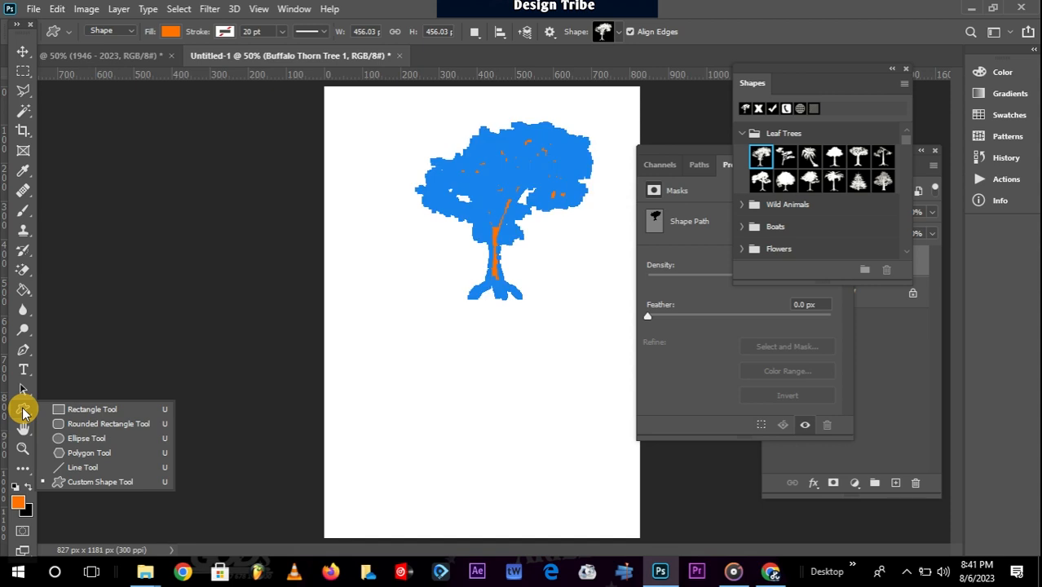
{"action": "left_click", "coordinate": [171, 32]}
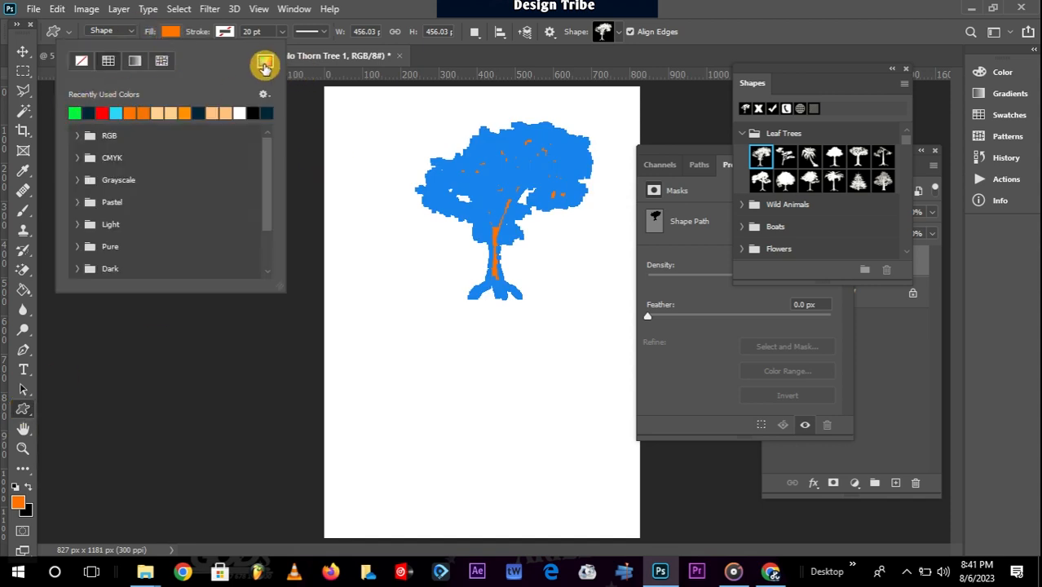
{"action": "left_click", "coordinate": [265, 62]}
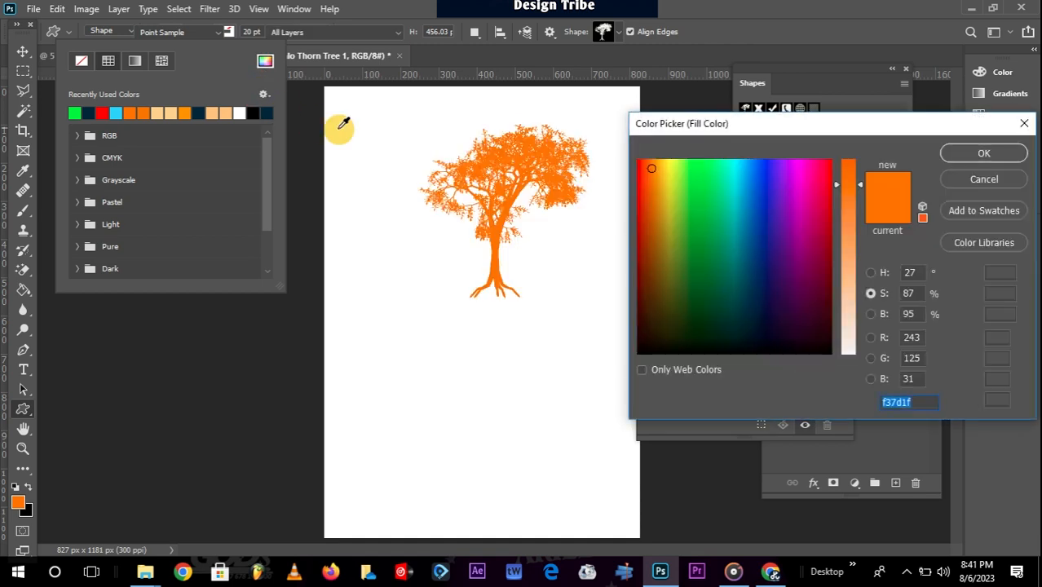
{"action": "left_click", "coordinate": [699, 294]}
{"action": "left_click", "coordinate": [983, 157]}
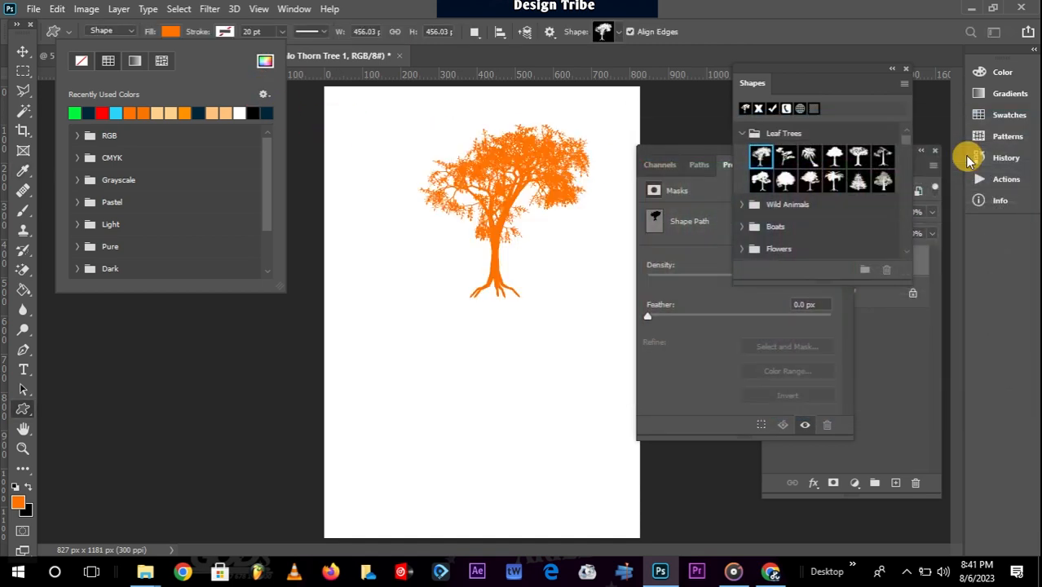
{"action": "left_click", "coordinate": [23, 51]}
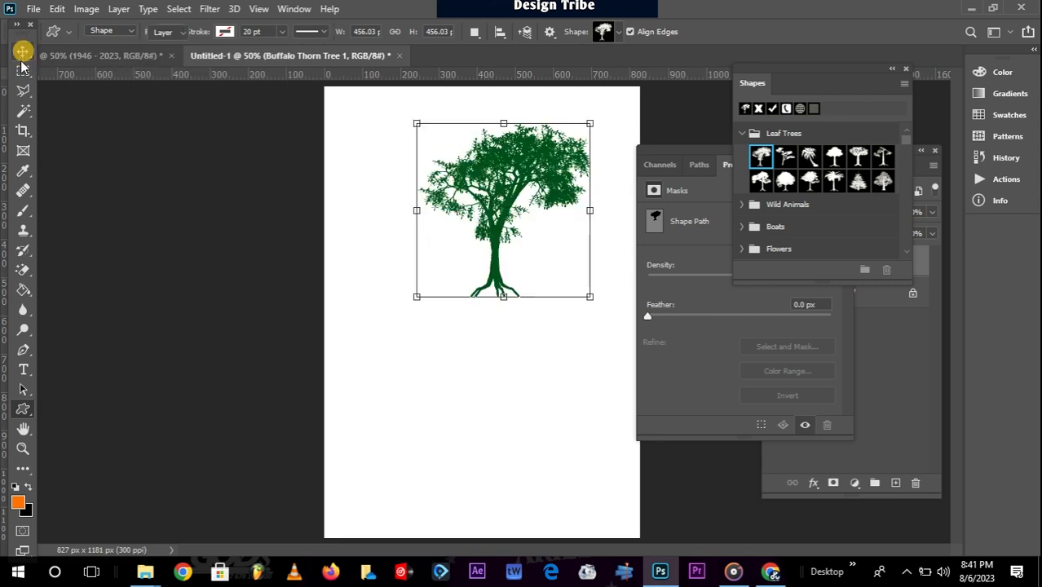
Place the Kangaroo 1 shape from Wild Animals overlapping the tree's trunk.
{"action": "left_click", "coordinate": [103, 137]}
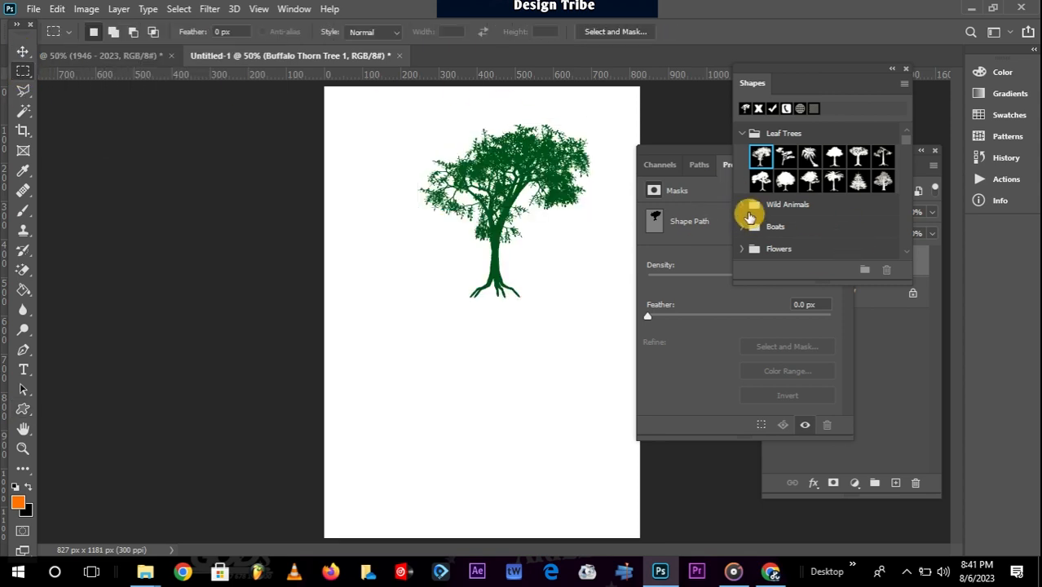
{"action": "left_click", "coordinate": [744, 206]}
{"action": "scroll", "coordinate": [816, 212], "scroll_direction": "down", "scroll_amount": 3}
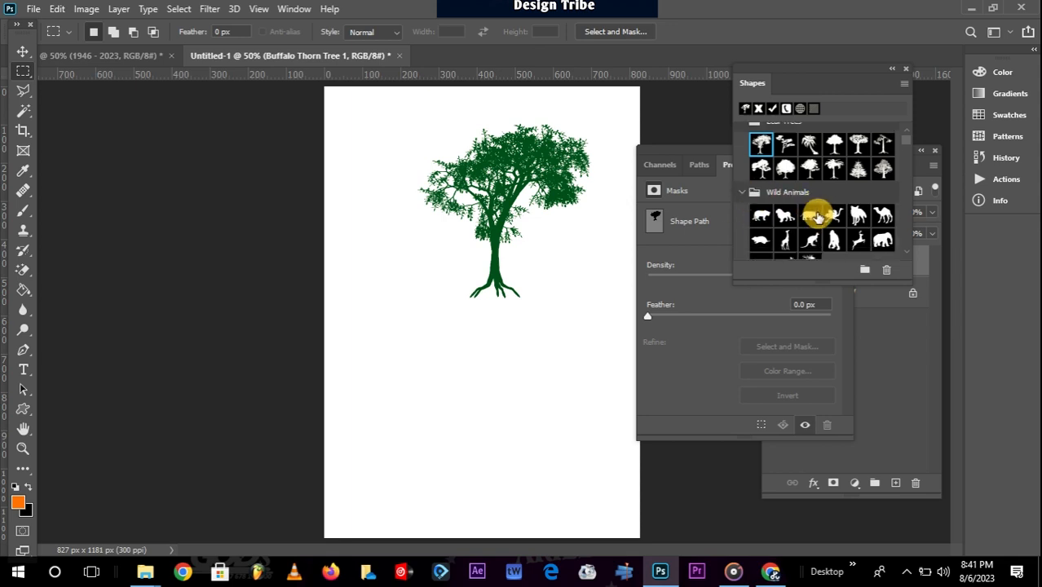
{"action": "scroll", "coordinate": [779, 235], "scroll_direction": "down", "scroll_amount": 2}
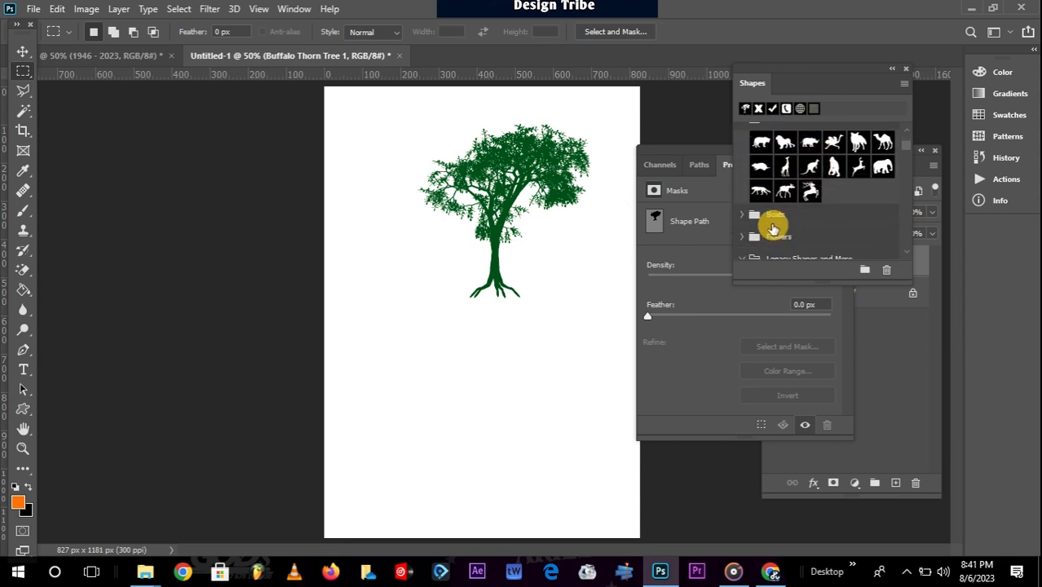
{"action": "left_click_drag", "start_coordinate": [634, 221], "coordinate": [419, 291]}
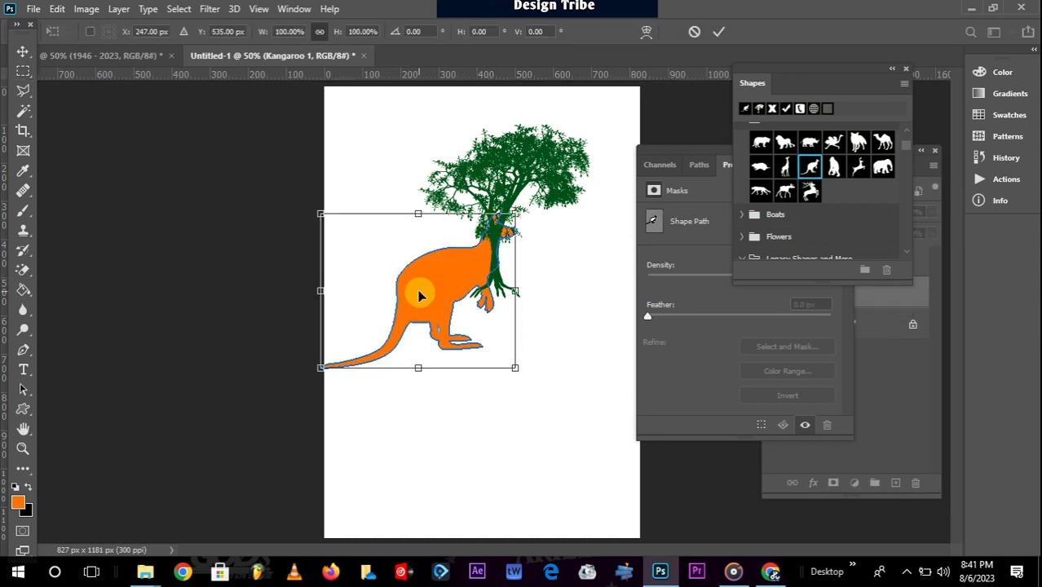
Scale the kangaroo to 51.01% and position it left of the tree.
{"action": "left_click", "coordinate": [28, 52]}
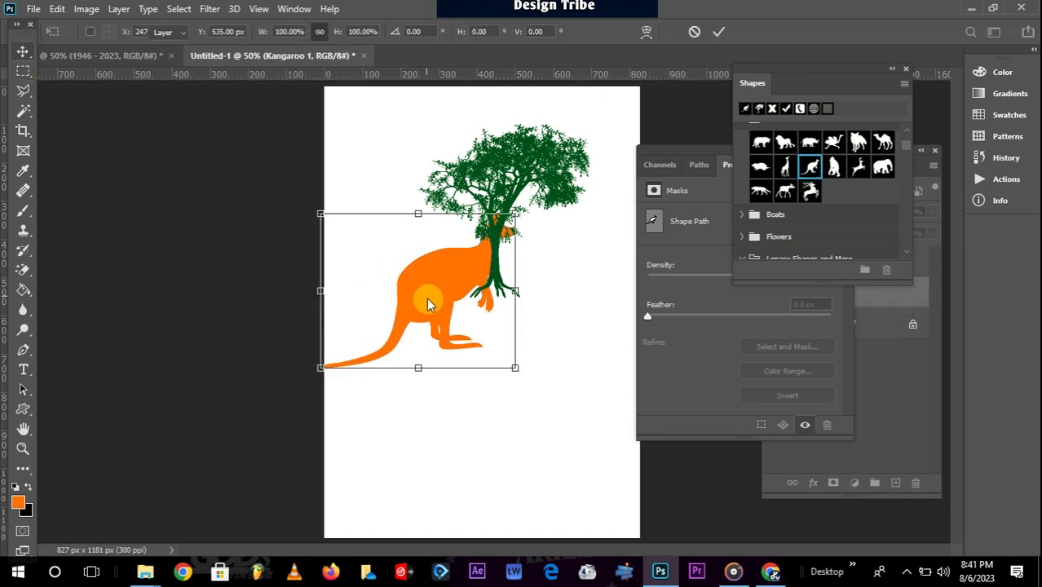
{"action": "left_click_drag", "start_coordinate": [463, 293], "coordinate": [507, 304]}
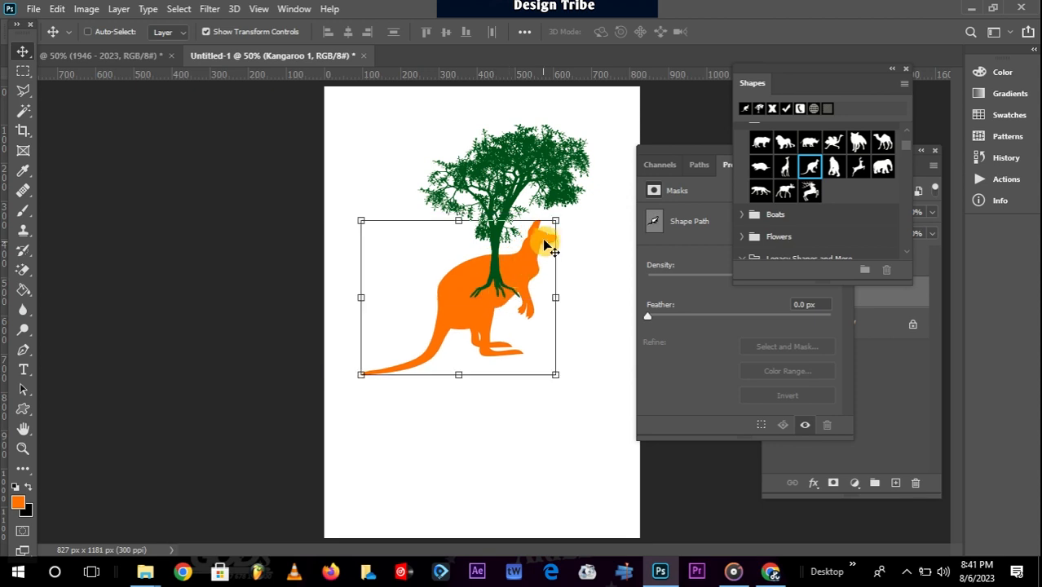
{"action": "left_click_drag", "start_coordinate": [555, 222], "coordinate": [430, 265]}
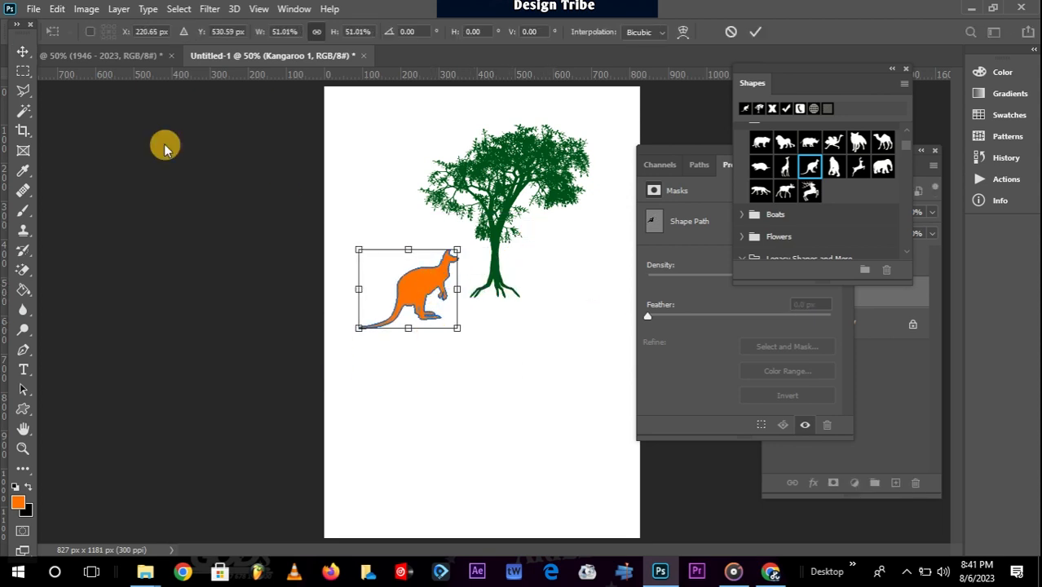
{"action": "left_click", "coordinate": [23, 408]}
Fill the kangaroo with the same dark green recent swatch.
{"action": "left_click", "coordinate": [169, 32]}
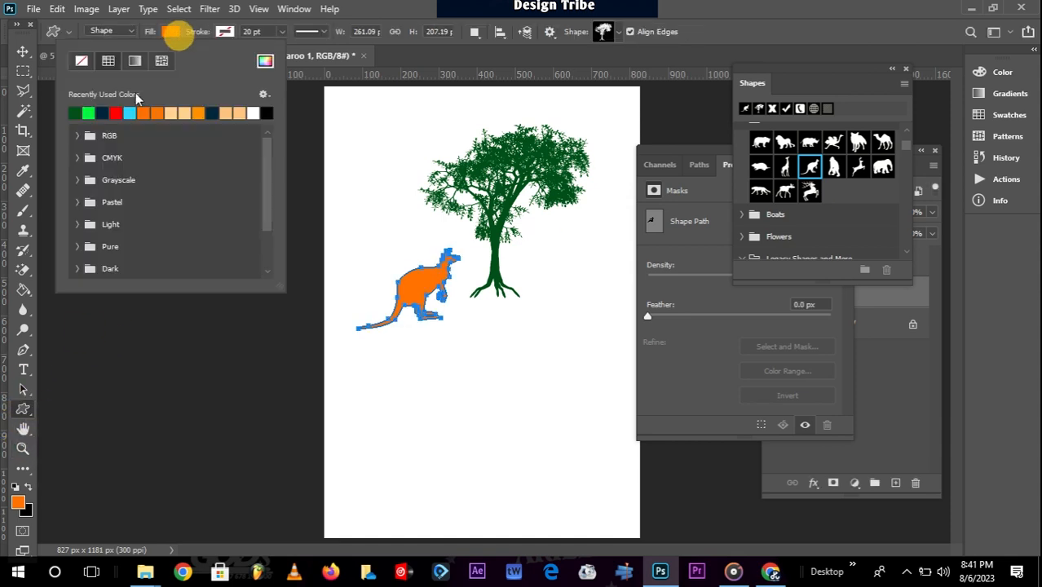
{"action": "left_click", "coordinate": [82, 112]}
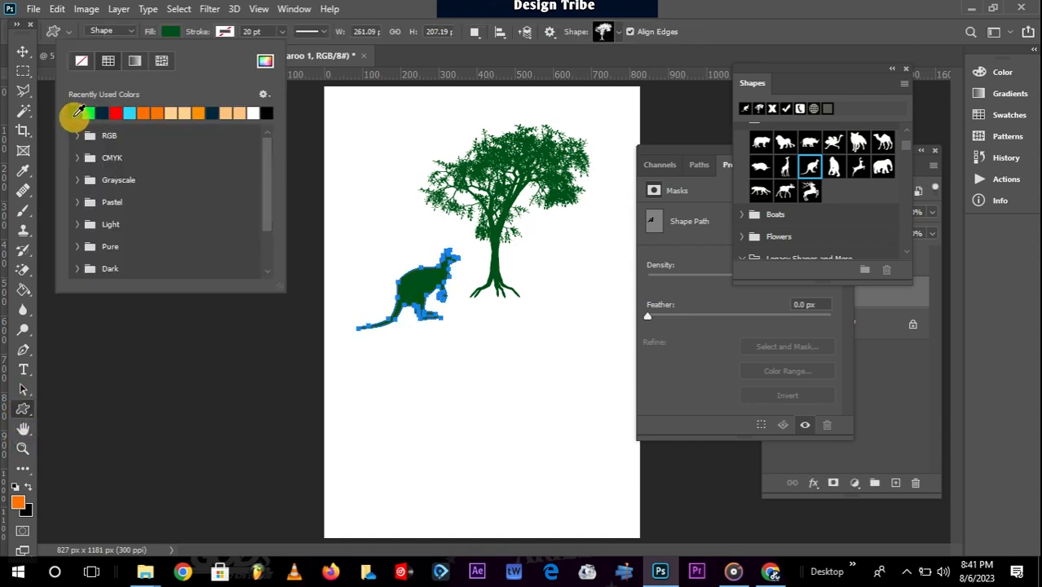
{"action": "left_click", "coordinate": [23, 52]}
{"action": "left_click", "coordinate": [24, 71]}
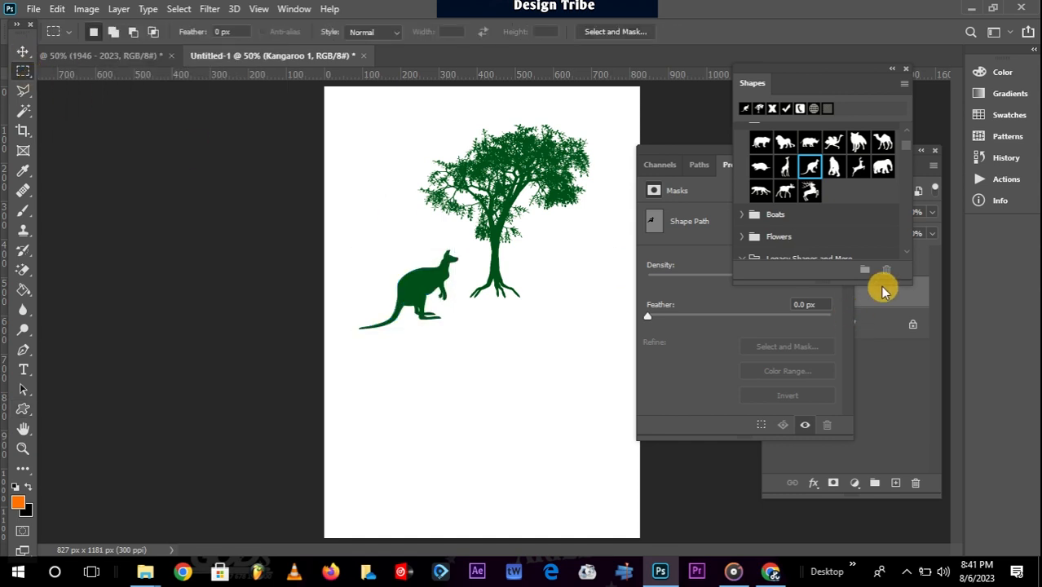
Browse the Shapes panel, then collapse the Wild Animals, Boats and Leaf Trees groups.
{"action": "left_click", "coordinate": [742, 218]}
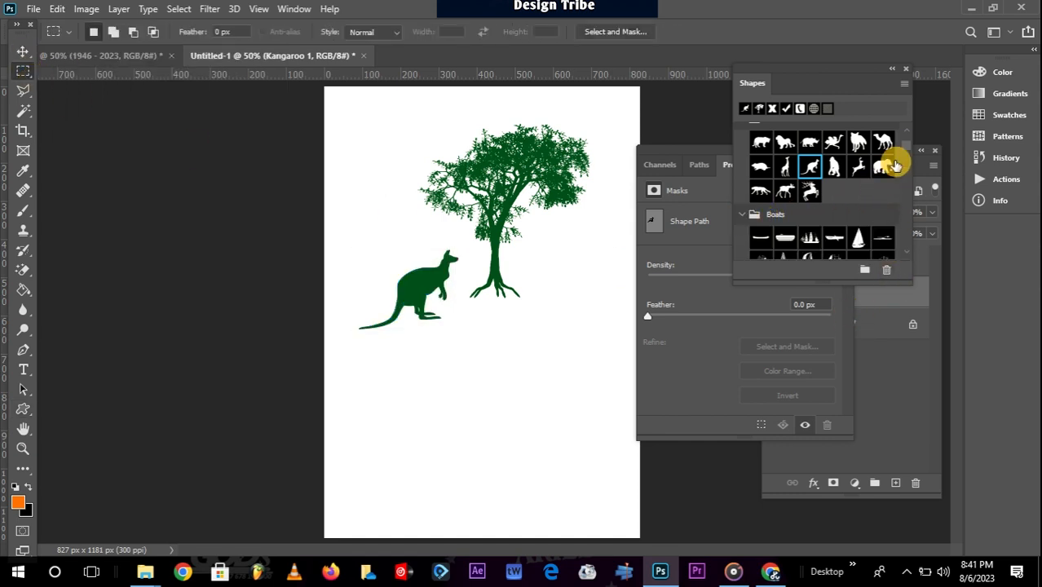
{"action": "scroll", "coordinate": [907, 151], "scroll_direction": "down", "scroll_amount": 3}
{"action": "scroll", "coordinate": [908, 155], "scroll_direction": "down", "scroll_amount": 2}
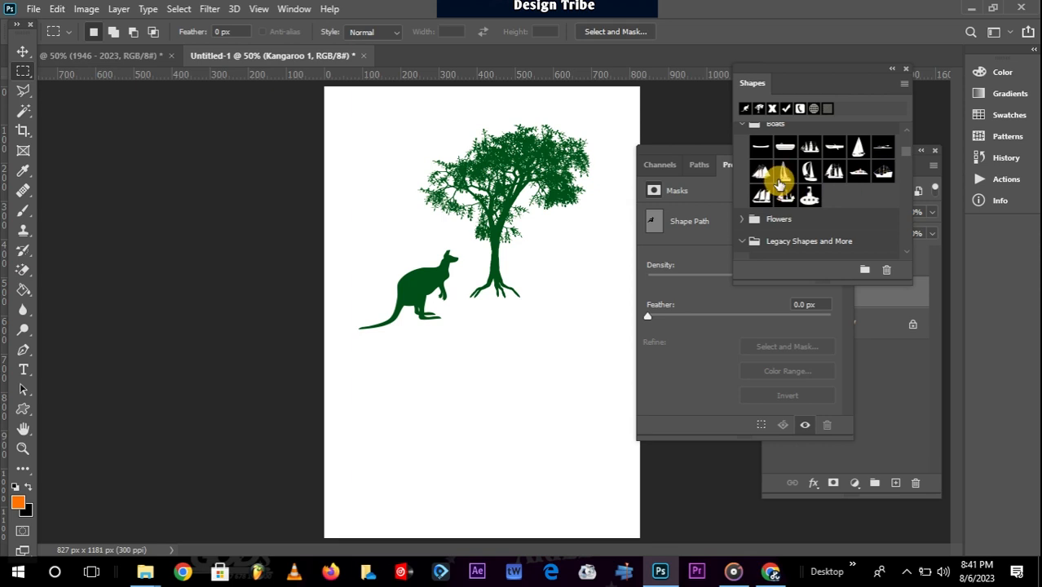
{"action": "scroll", "coordinate": [765, 196], "scroll_direction": "down", "scroll_amount": 1}
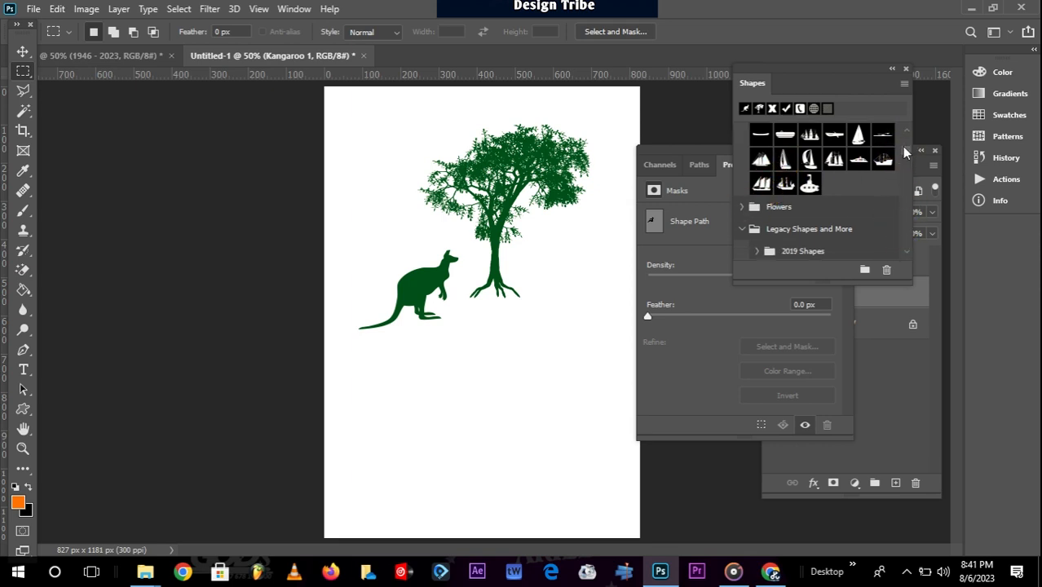
{"action": "left_click_drag", "start_coordinate": [905, 153], "coordinate": [907, 129]}
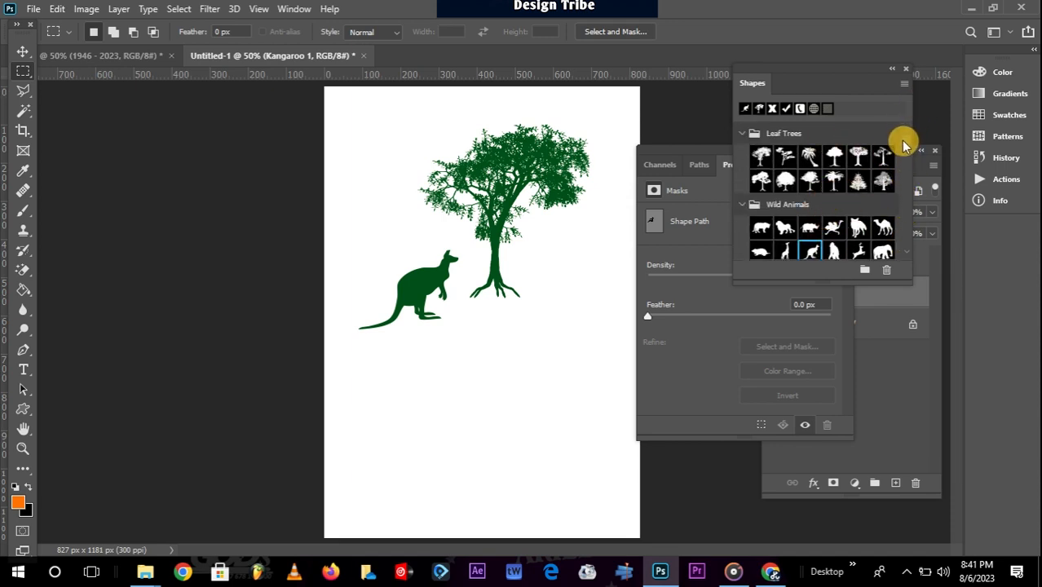
{"action": "scroll", "coordinate": [909, 258], "scroll_direction": "down", "scroll_amount": 1}
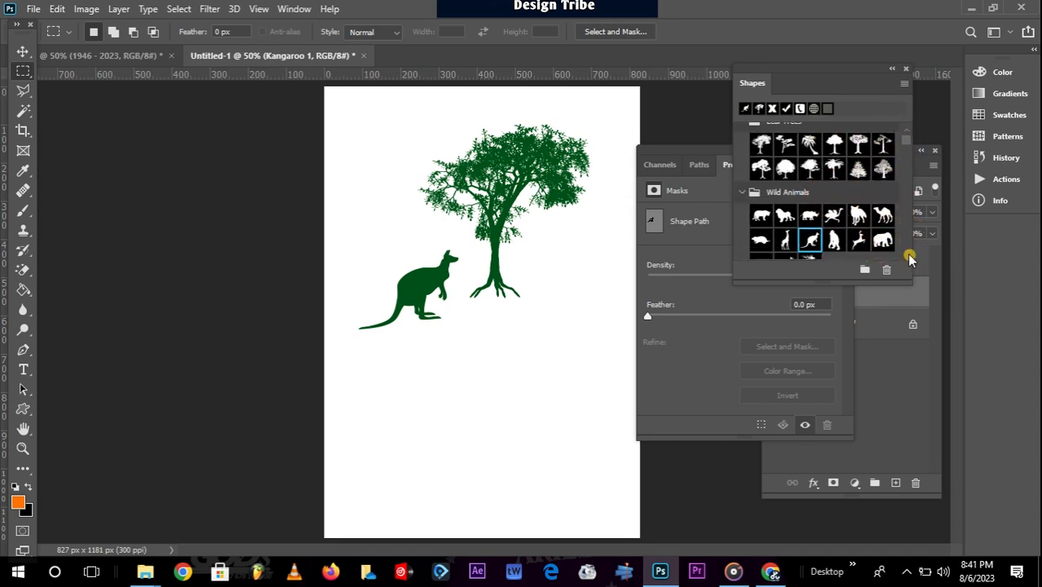
{"action": "left_click", "coordinate": [905, 87]}
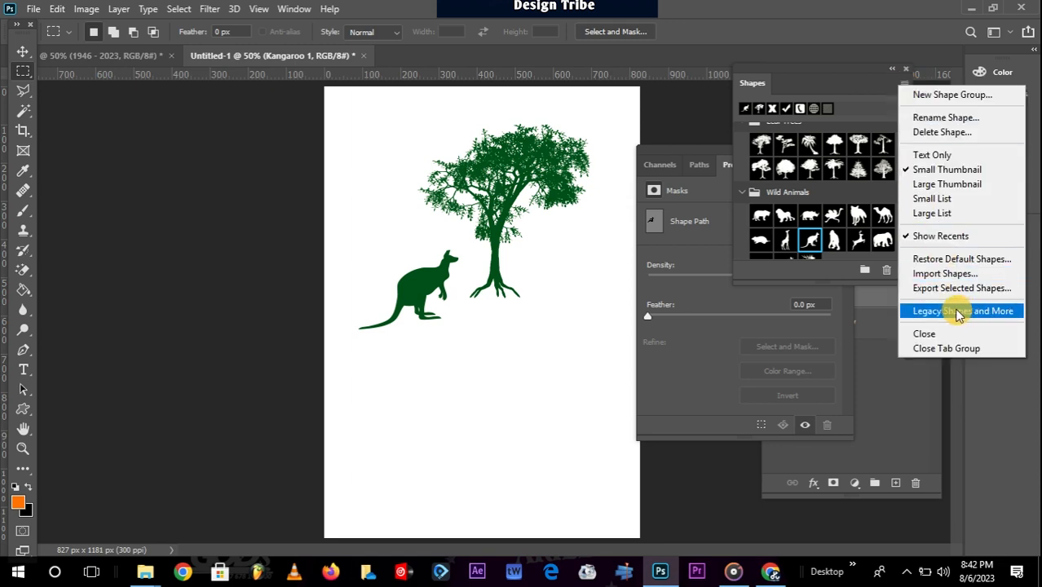
{"action": "left_click", "coordinate": [854, 88]}
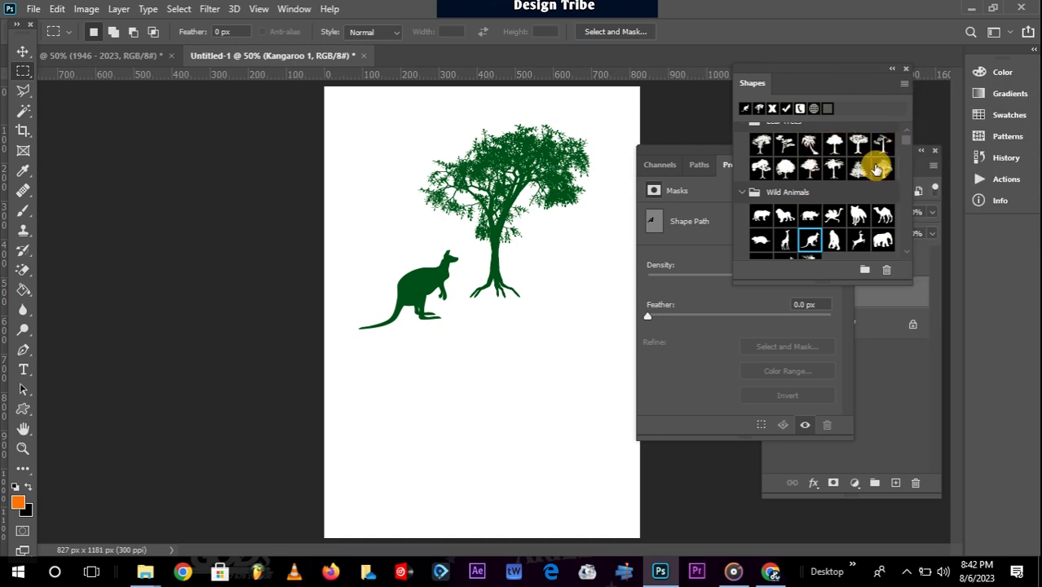
{"action": "left_click", "coordinate": [742, 192]}
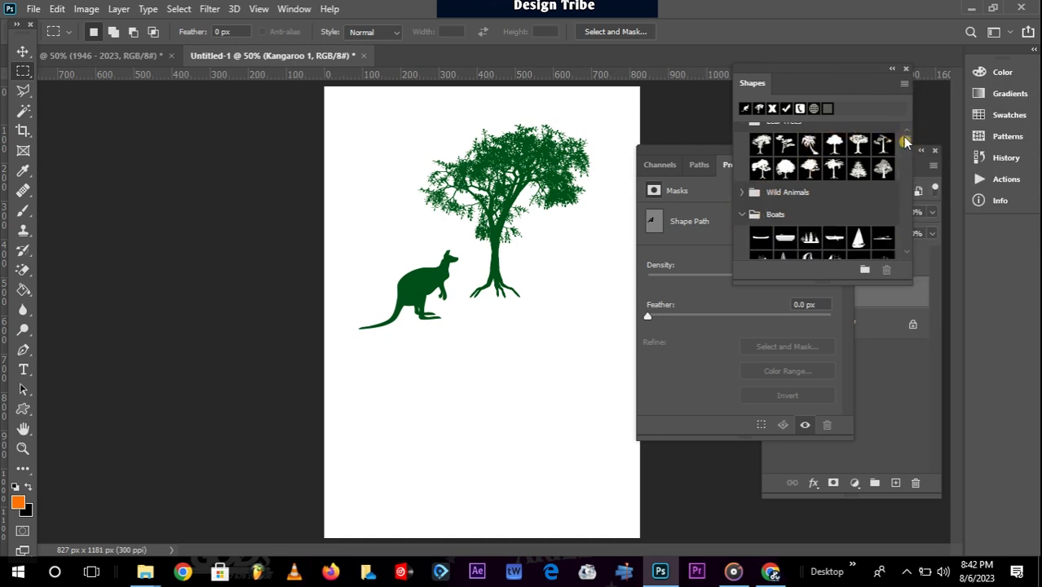
{"action": "scroll", "coordinate": [902, 141], "scroll_direction": "up", "scroll_amount": 1}
{"action": "left_click", "coordinate": [742, 226]}
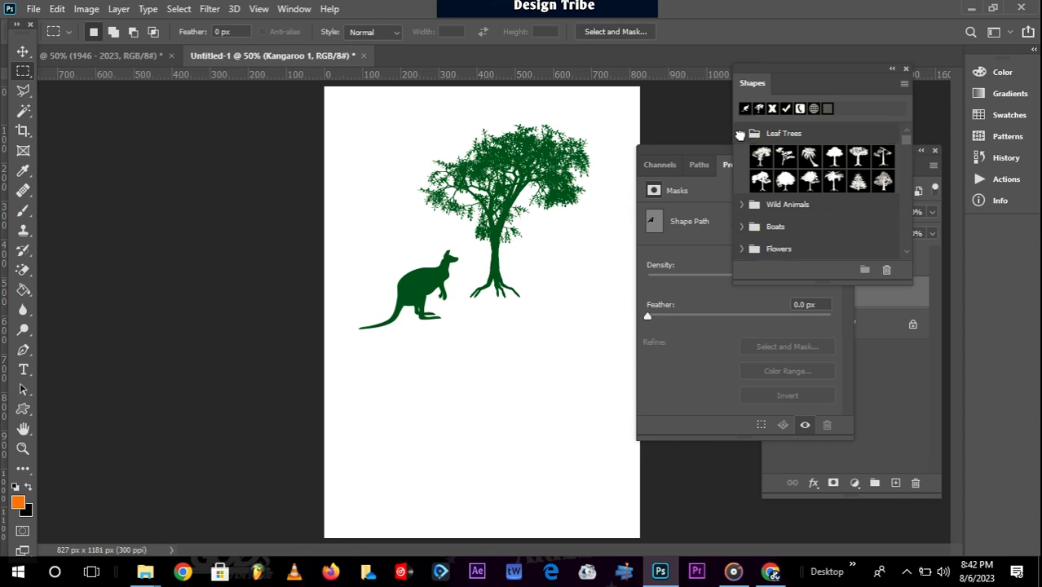
{"action": "left_click", "coordinate": [740, 133]}
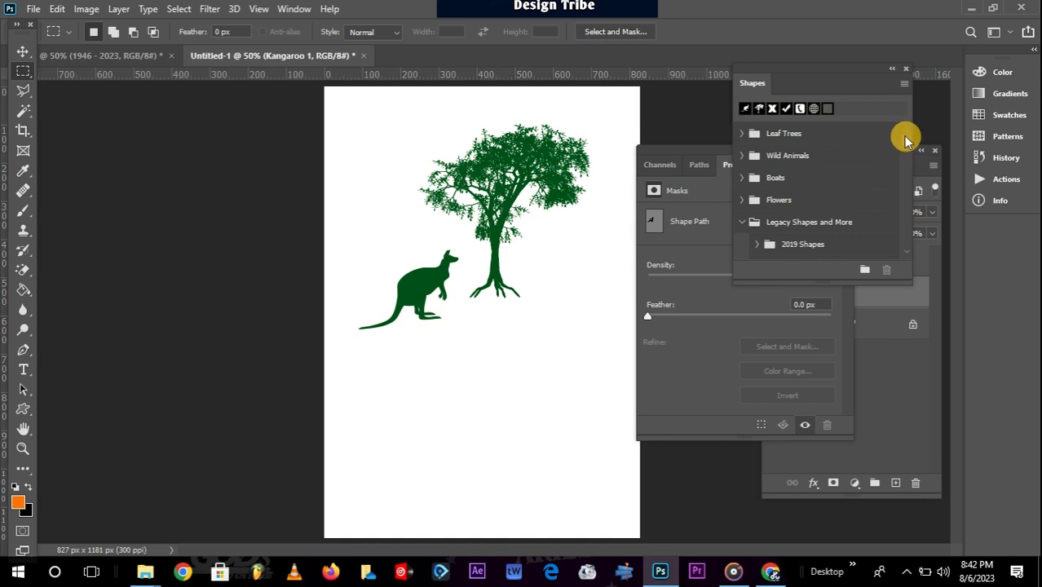
Expand 2019 Shapes through Forests and Mountains and place the curved arrow on the canvas.
{"action": "left_click_drag", "start_coordinate": [907, 144], "coordinate": [909, 153]}
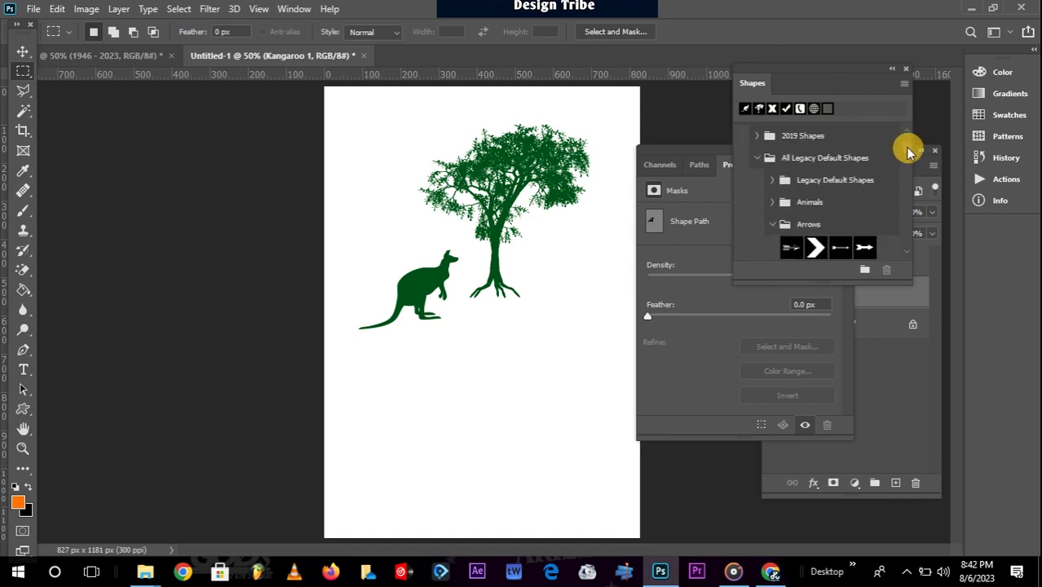
{"action": "scroll", "coordinate": [907, 153], "scroll_direction": "up", "scroll_amount": 2}
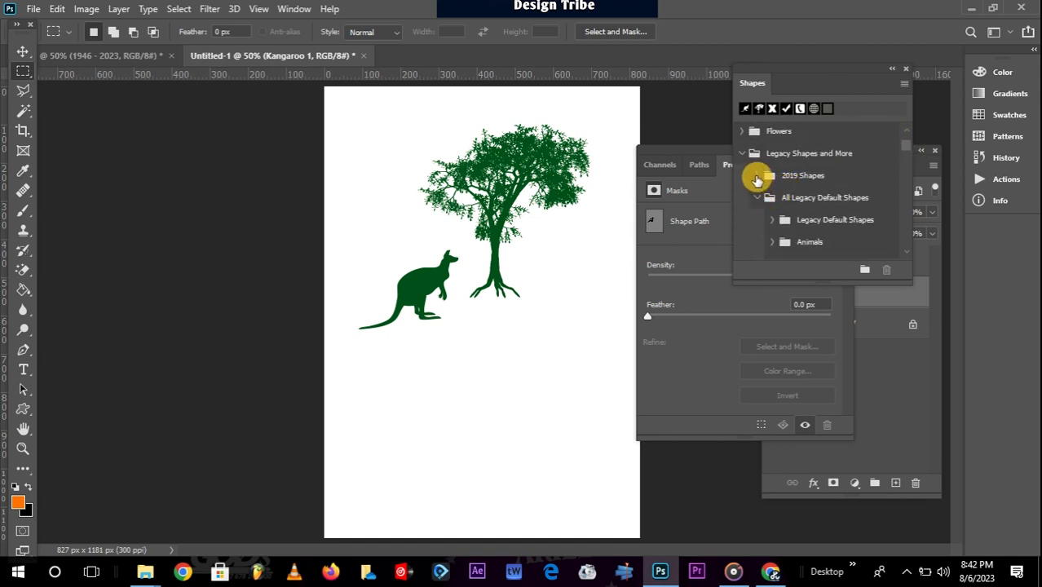
{"action": "left_click", "coordinate": [756, 177]}
{"action": "left_click", "coordinate": [771, 199]}
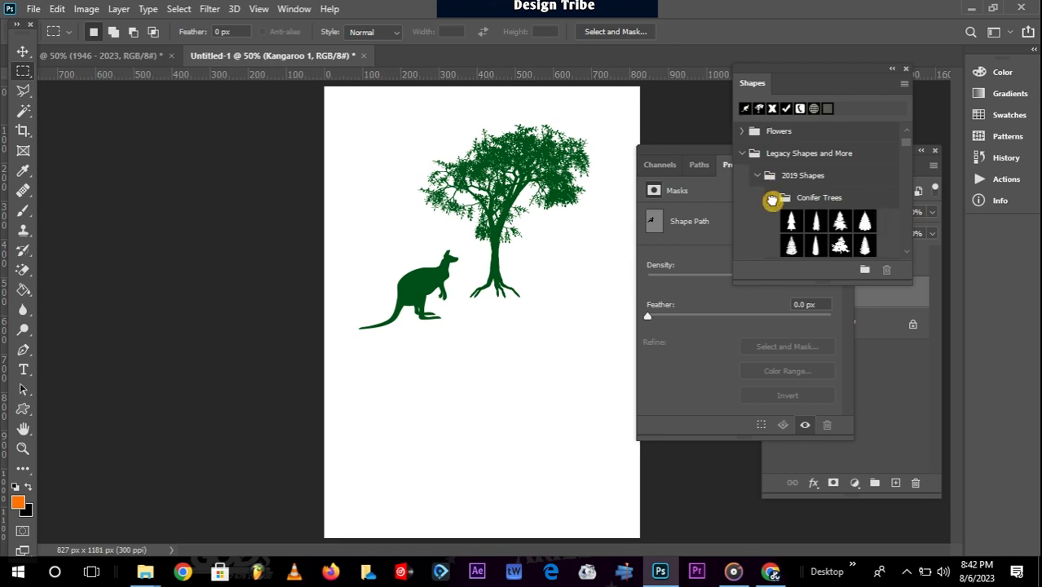
{"action": "scroll", "coordinate": [815, 219], "scroll_direction": "down", "scroll_amount": 3}
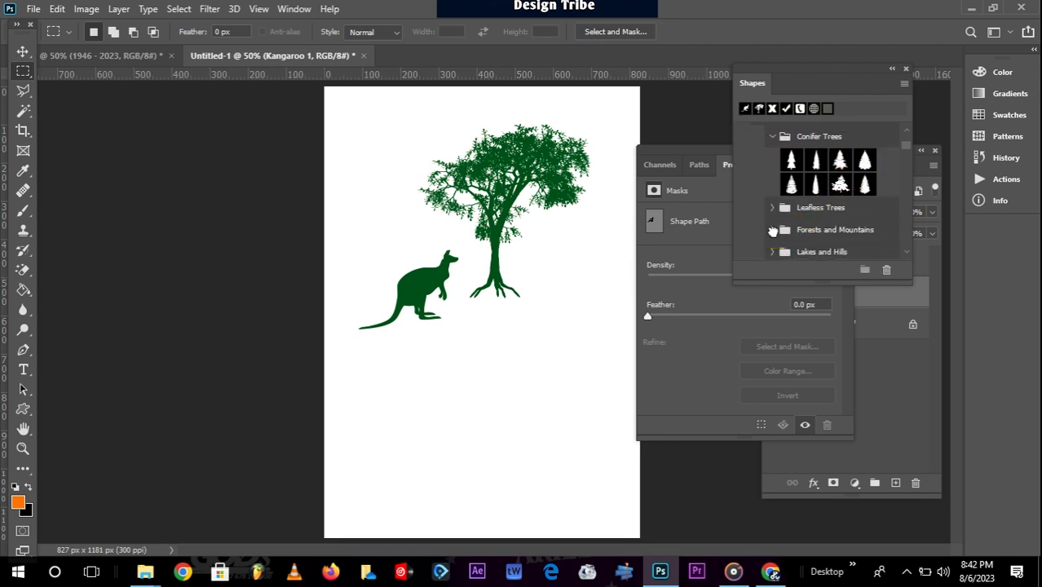
{"action": "left_click", "coordinate": [772, 231]}
{"action": "scroll", "coordinate": [845, 226], "scroll_direction": "down", "scroll_amount": 6}
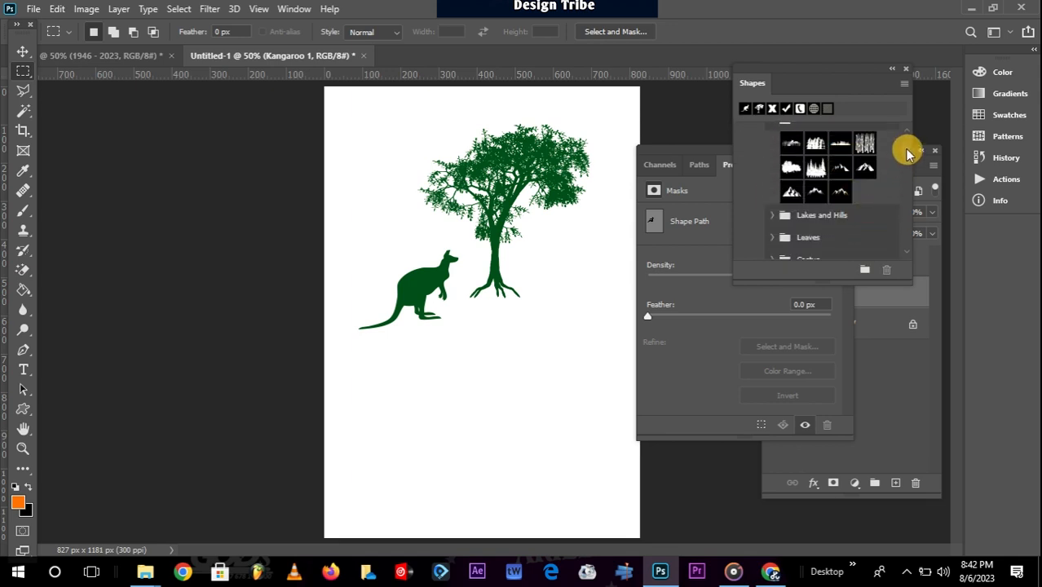
{"action": "left_click_drag", "start_coordinate": [906, 150], "coordinate": [906, 190]}
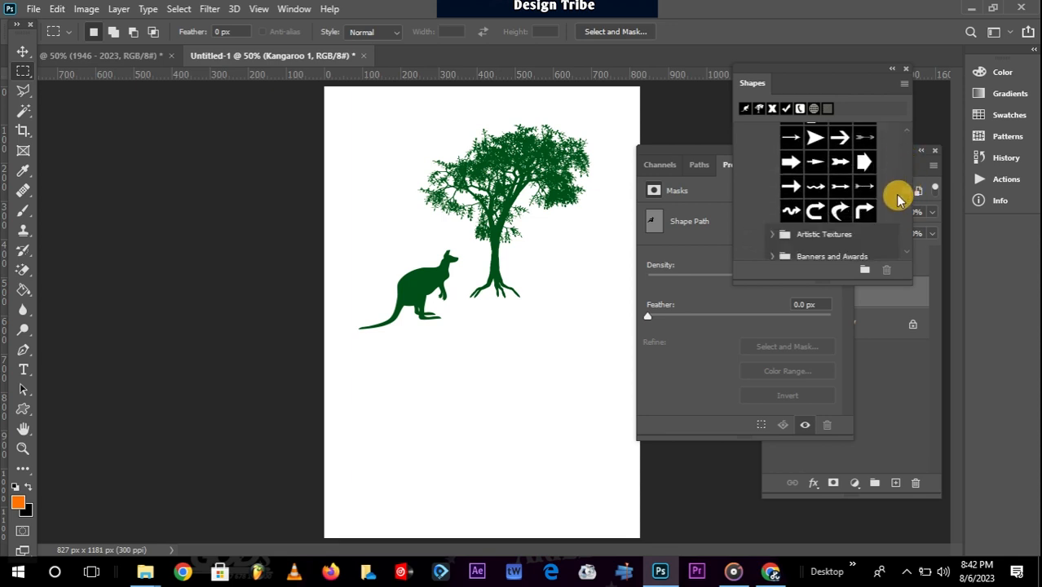
{"action": "left_click_drag", "start_coordinate": [841, 210], "coordinate": [388, 236]}
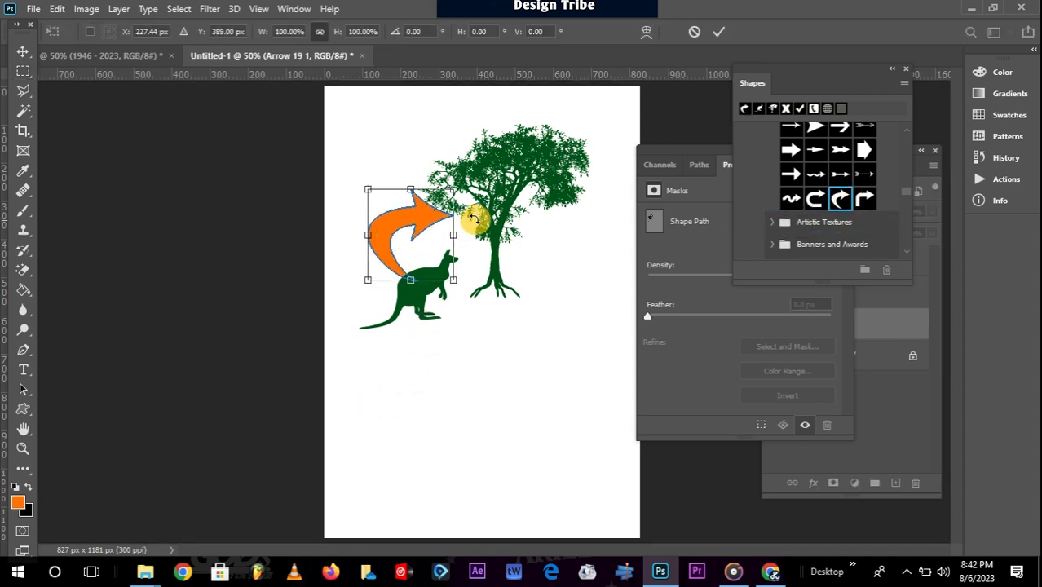
Rotate the curved arrow about 35° and fill it with the dark green swatch.
{"action": "left_click_drag", "start_coordinate": [465, 187], "coordinate": [400, 234]}
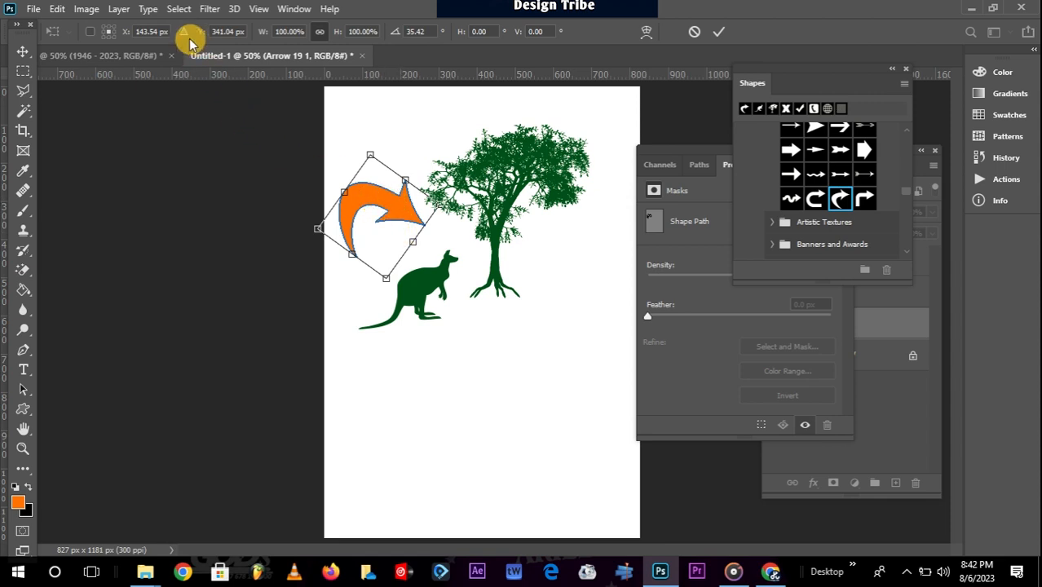
{"action": "right_click", "coordinate": [22, 410]}
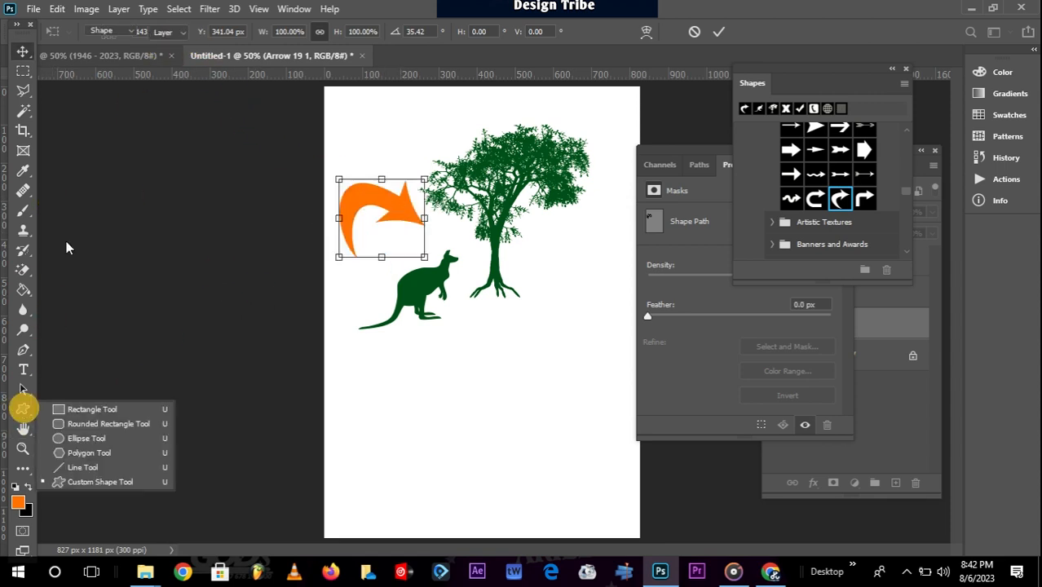
{"action": "left_click", "coordinate": [82, 424]}
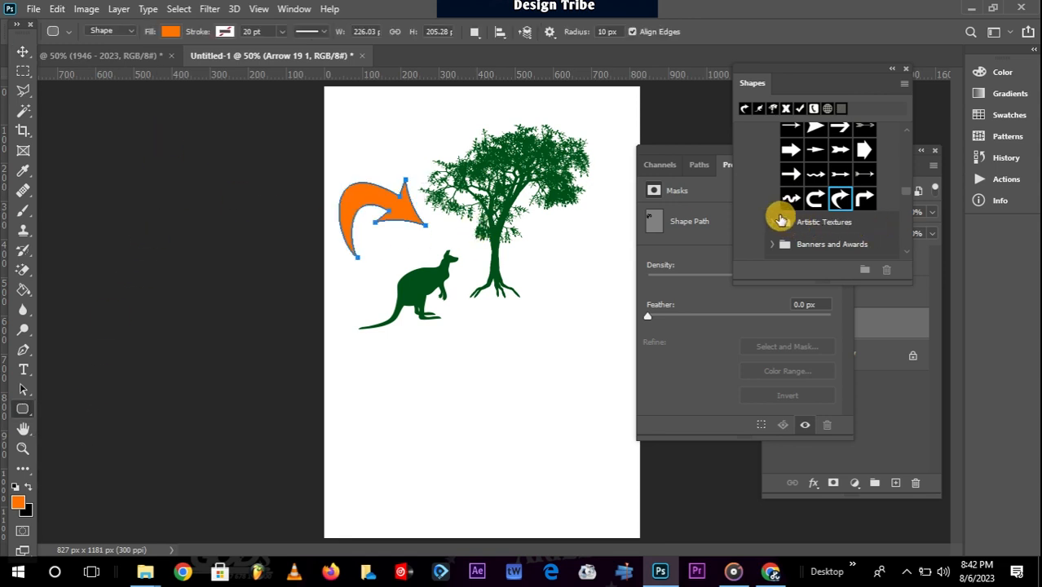
{"action": "left_click", "coordinate": [168, 34]}
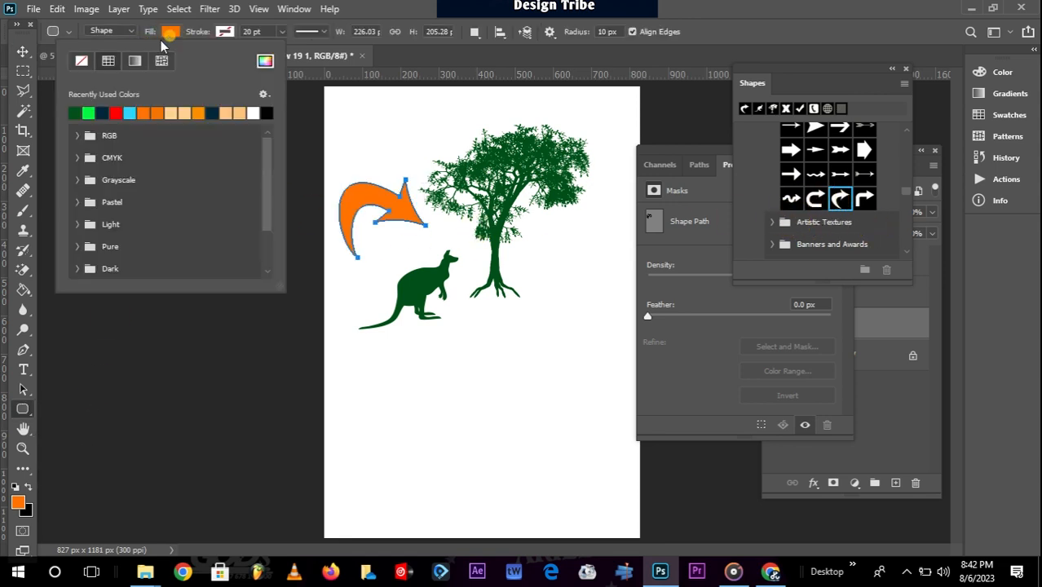
{"action": "left_click", "coordinate": [75, 112]}
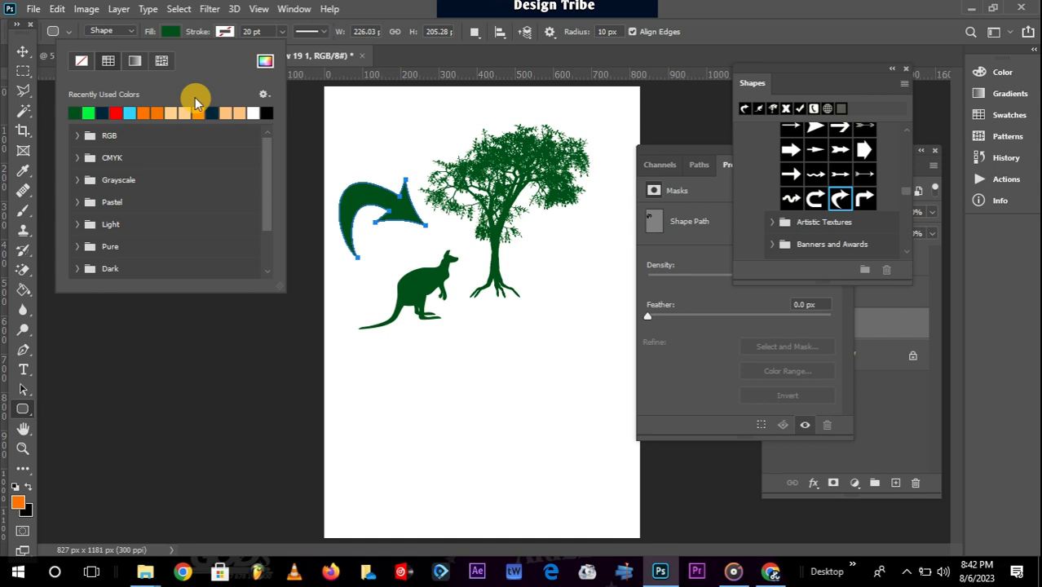
Move the green arrow down against the kangaroo's head.
{"action": "left_click", "coordinate": [23, 50]}
{"action": "left_click_drag", "start_coordinate": [392, 215], "coordinate": [398, 247]}
{"action": "scroll", "coordinate": [835, 202], "scroll_direction": "down", "scroll_amount": 4}
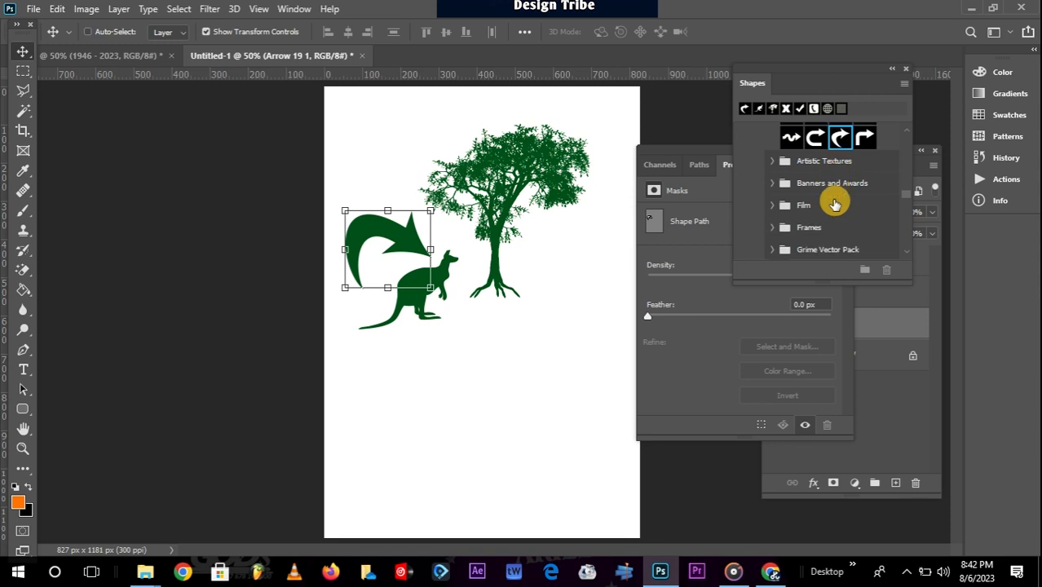
{"action": "left_click", "coordinate": [769, 160]}
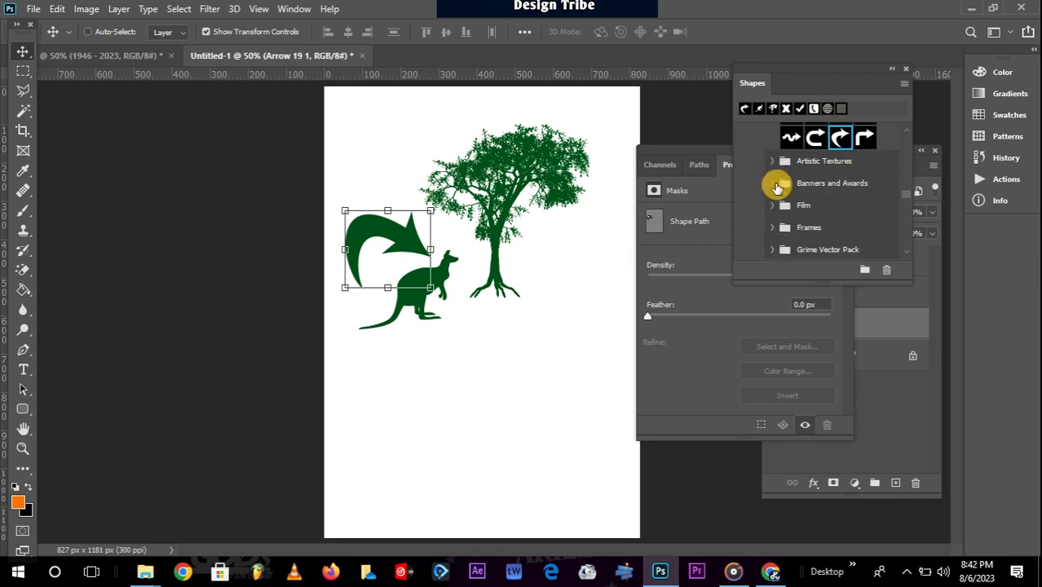
{"action": "left_click", "coordinate": [773, 184]}
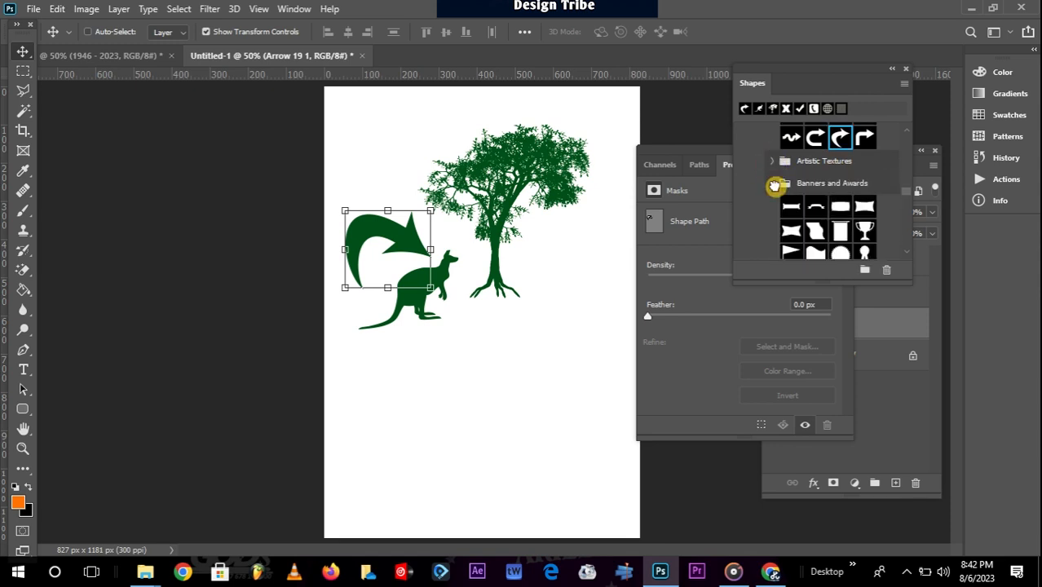
{"action": "left_click", "coordinate": [773, 185]}
{"action": "scroll", "coordinate": [815, 211], "scroll_direction": "down", "scroll_amount": 1}
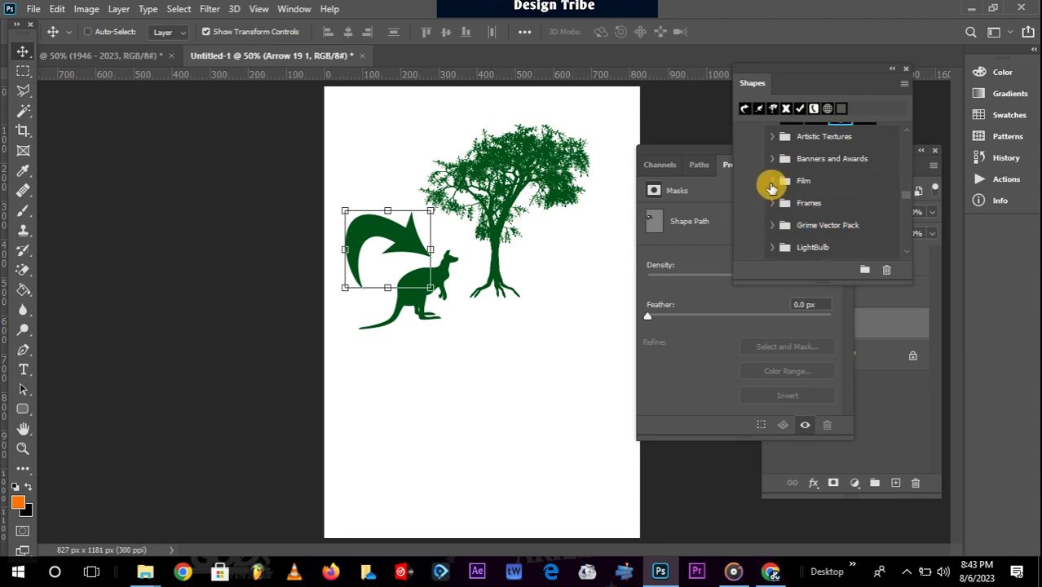
{"action": "left_click", "coordinate": [771, 183]}
{"action": "left_click", "coordinate": [769, 183]}
{"action": "left_click", "coordinate": [773, 224]}
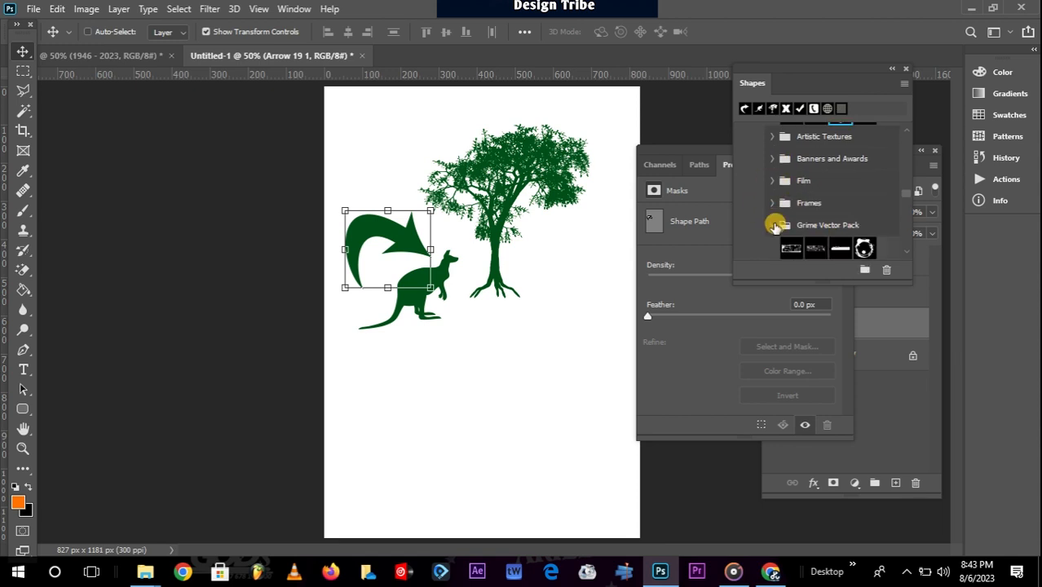
{"action": "scroll", "coordinate": [775, 221], "scroll_direction": "down", "scroll_amount": 1}
{"action": "left_click", "coordinate": [773, 207]}
{"action": "scroll", "coordinate": [779, 219], "scroll_direction": "down", "scroll_amount": 2}
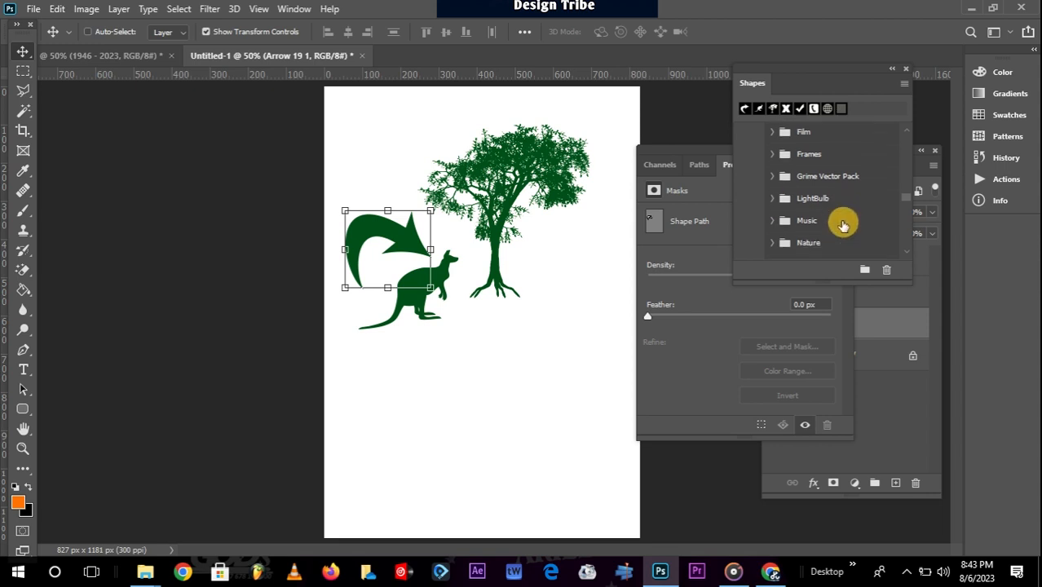
{"action": "left_click", "coordinate": [770, 210]}
{"action": "left_click", "coordinate": [774, 205]}
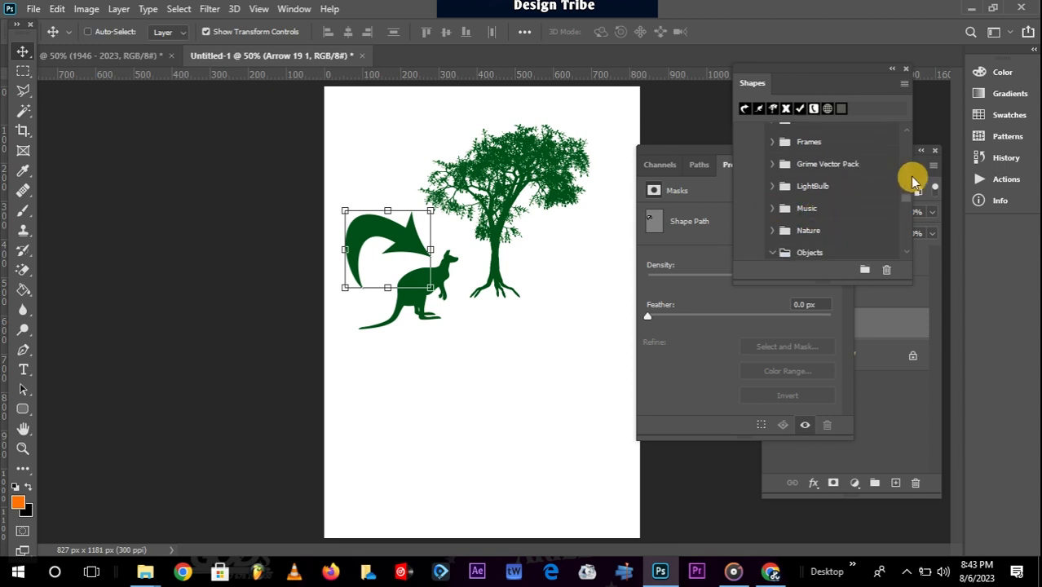
{"action": "scroll", "coordinate": [904, 176], "scroll_direction": "down", "scroll_amount": 1}
{"action": "left_click", "coordinate": [771, 229]}
{"action": "left_click", "coordinate": [769, 227]}
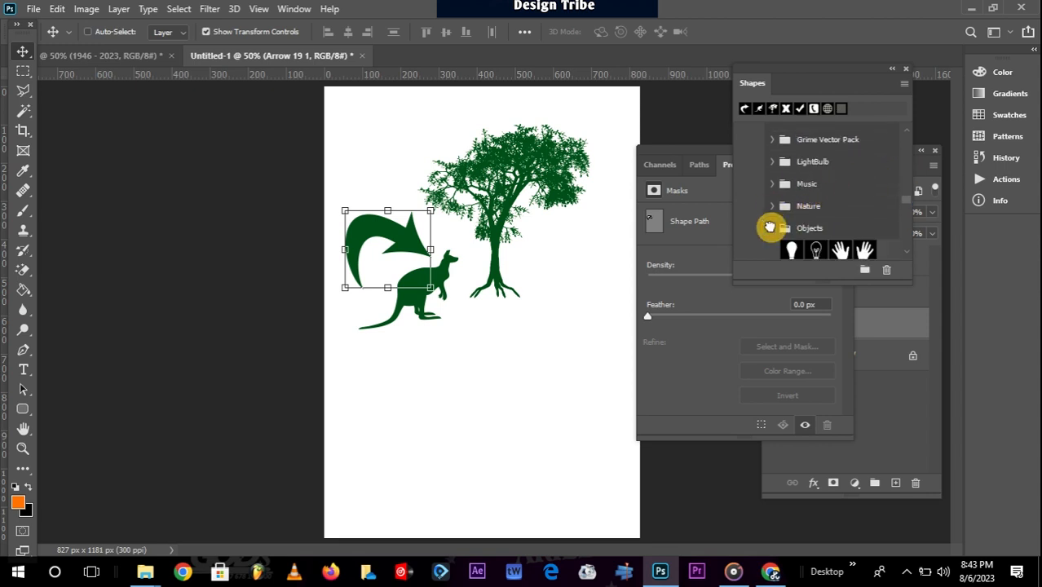
{"action": "left_click", "coordinate": [770, 227]}
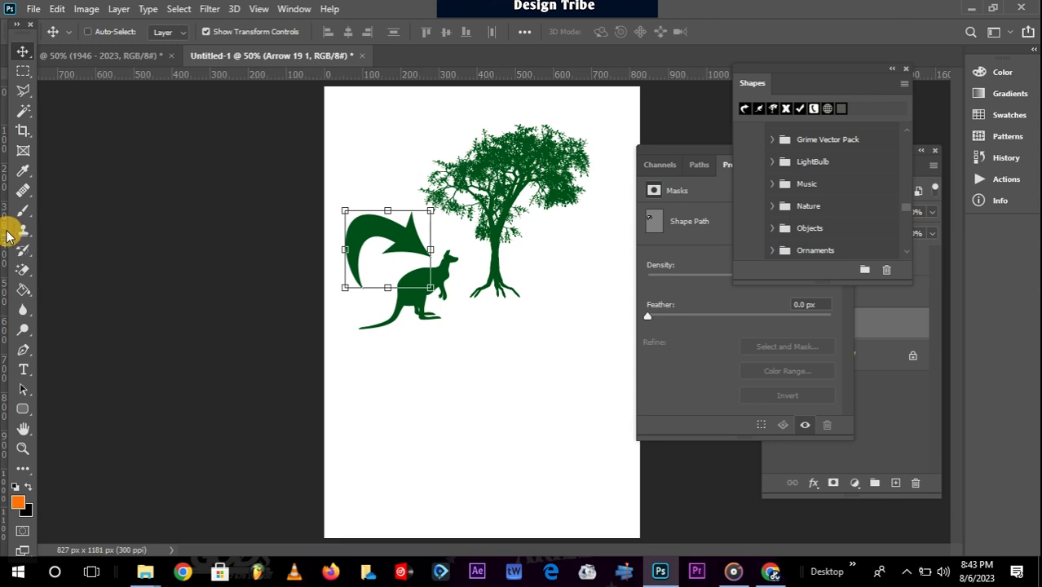
{"action": "left_click", "coordinate": [23, 51]}
{"action": "left_click", "coordinate": [405, 236]}
Delete the arrow, white Background and Kangaroo 1 layers.
{"action": "key", "text": "Delete"}
{"action": "left_click", "coordinate": [405, 237]}
{"action": "key", "text": "Delete"}
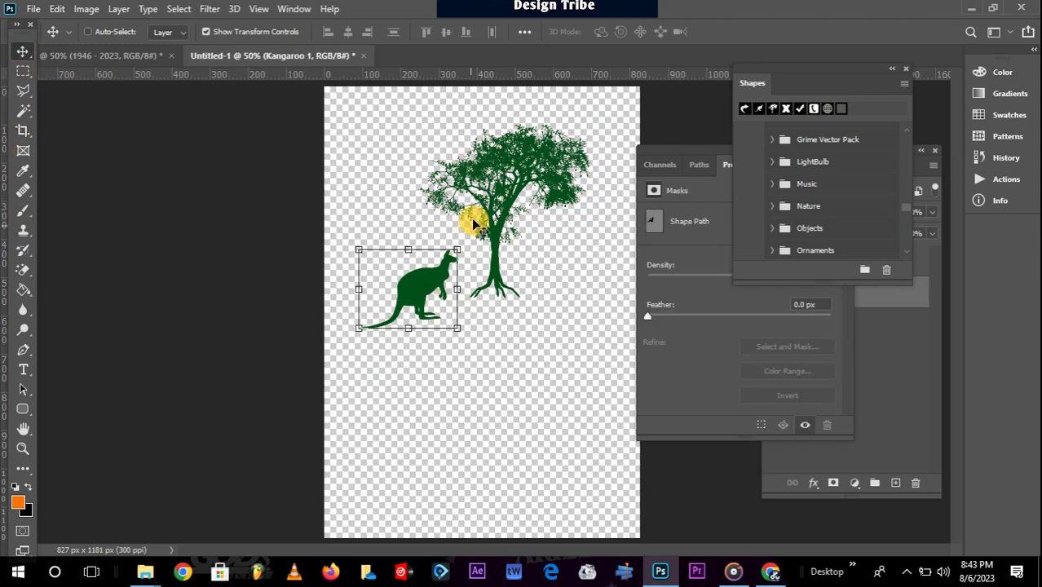
{"action": "key", "text": "Delete"}
Reposition the green tree slightly left on the transparent canvas.
{"action": "left_click", "coordinate": [497, 206]}
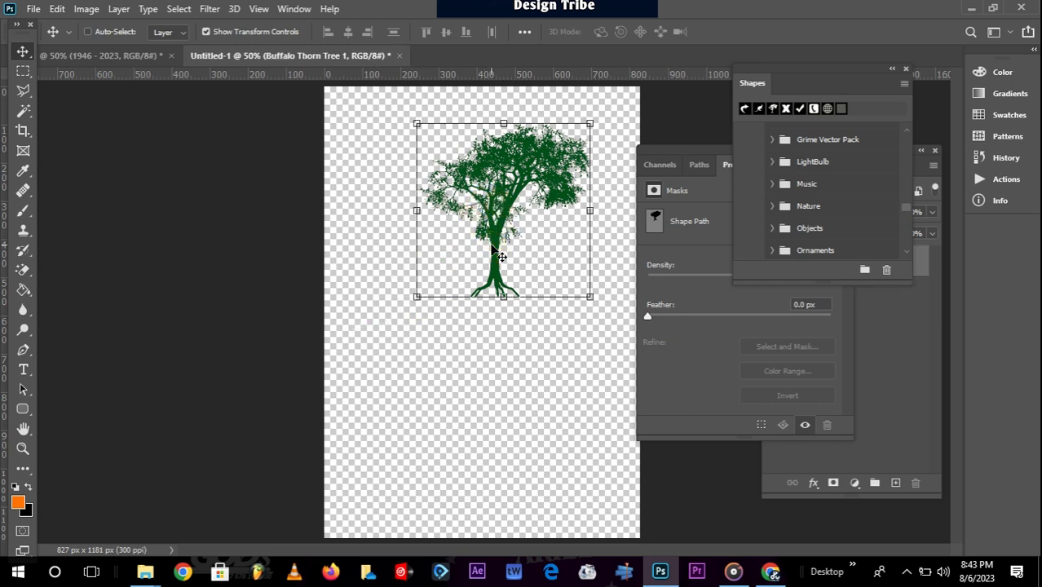
{"action": "left_click", "coordinate": [496, 254]}
{"action": "left_click_drag", "start_coordinate": [522, 152], "coordinate": [489, 187]}
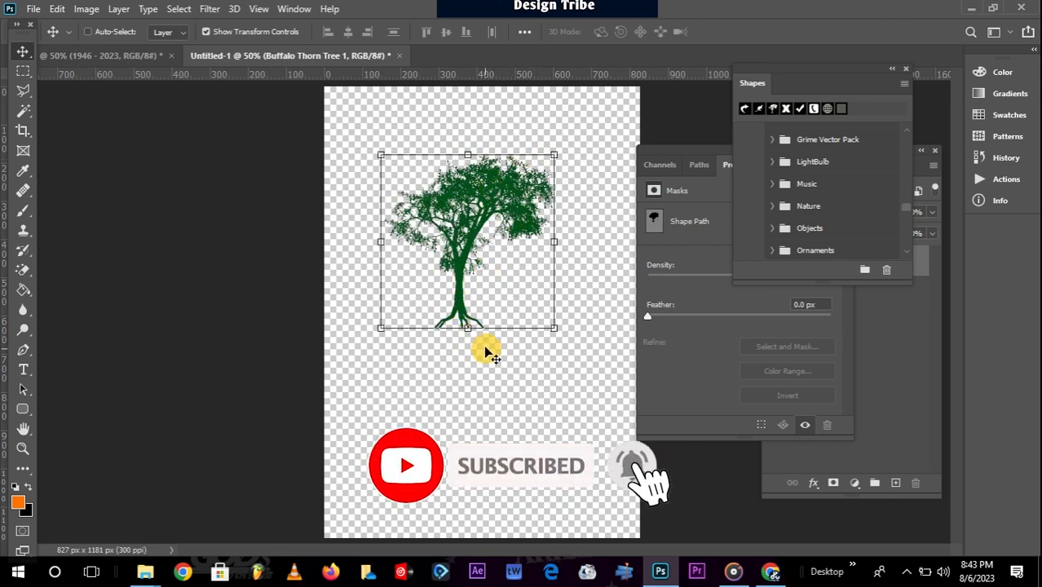
{"action": "left_click_drag", "start_coordinate": [481, 233], "coordinate": [489, 187]}
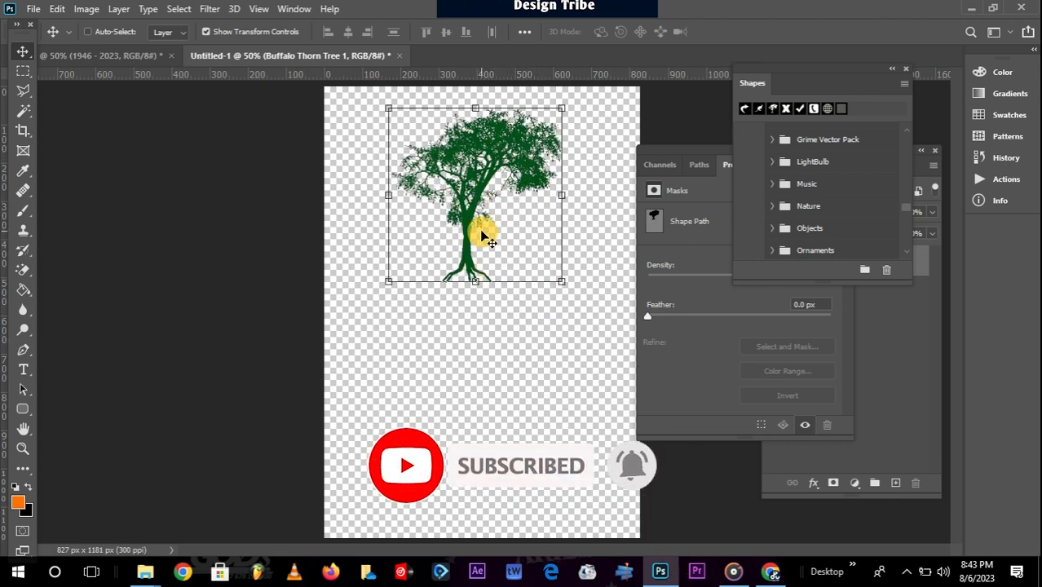
{"action": "left_click_drag", "start_coordinate": [481, 234], "coordinate": [482, 265]}
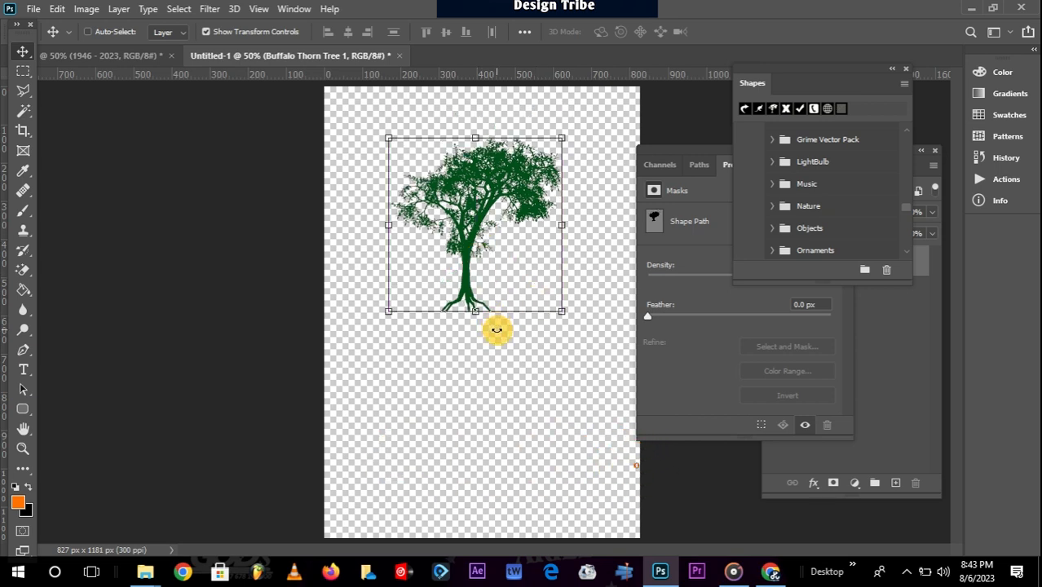